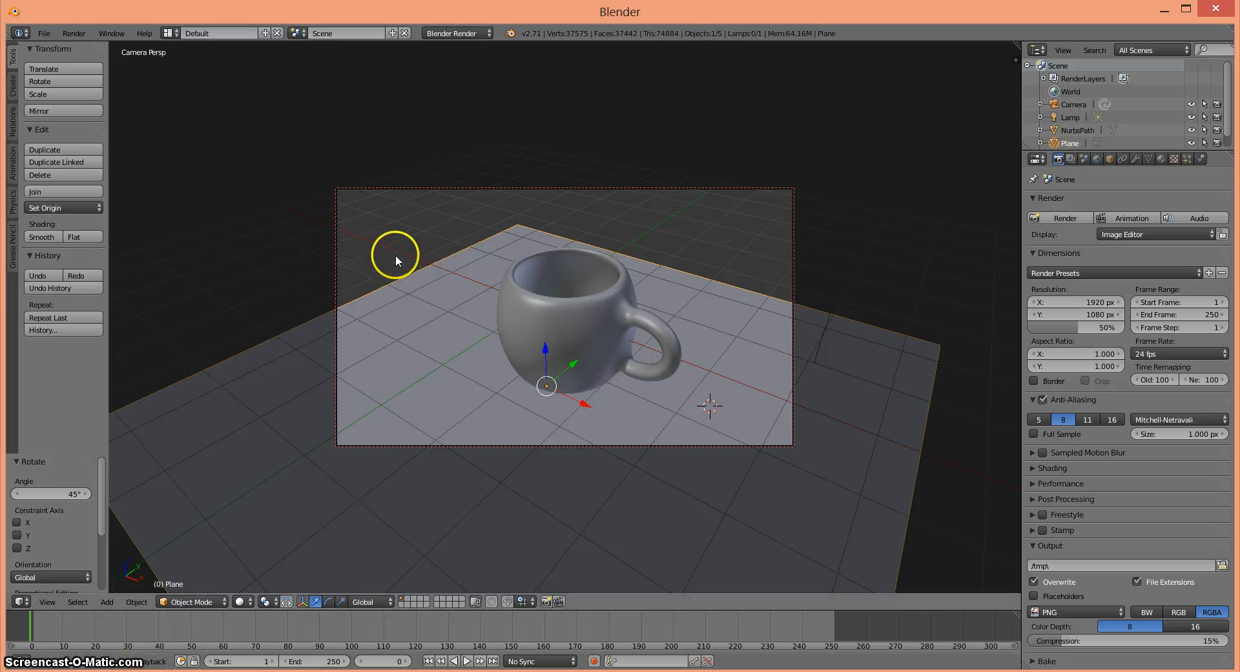
- Save the scene as Mug.blend in the Samples folder
{"action": "left_click", "coordinate": [44, 34]}
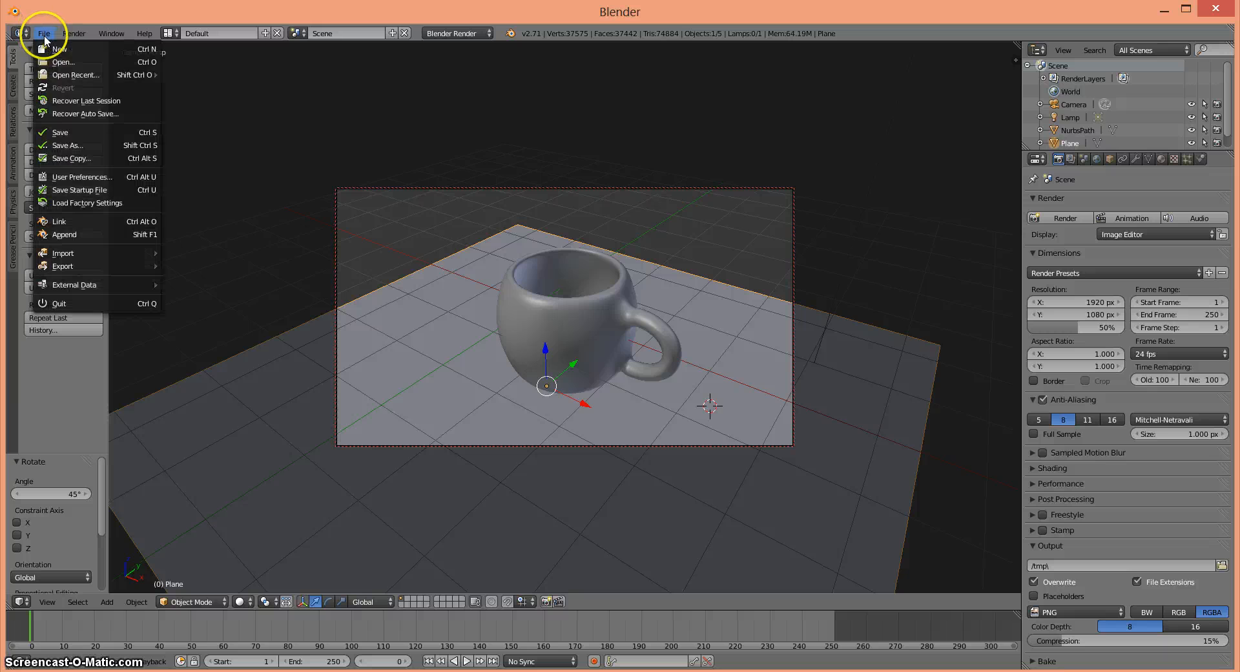
{"action": "left_click", "coordinate": [71, 146]}
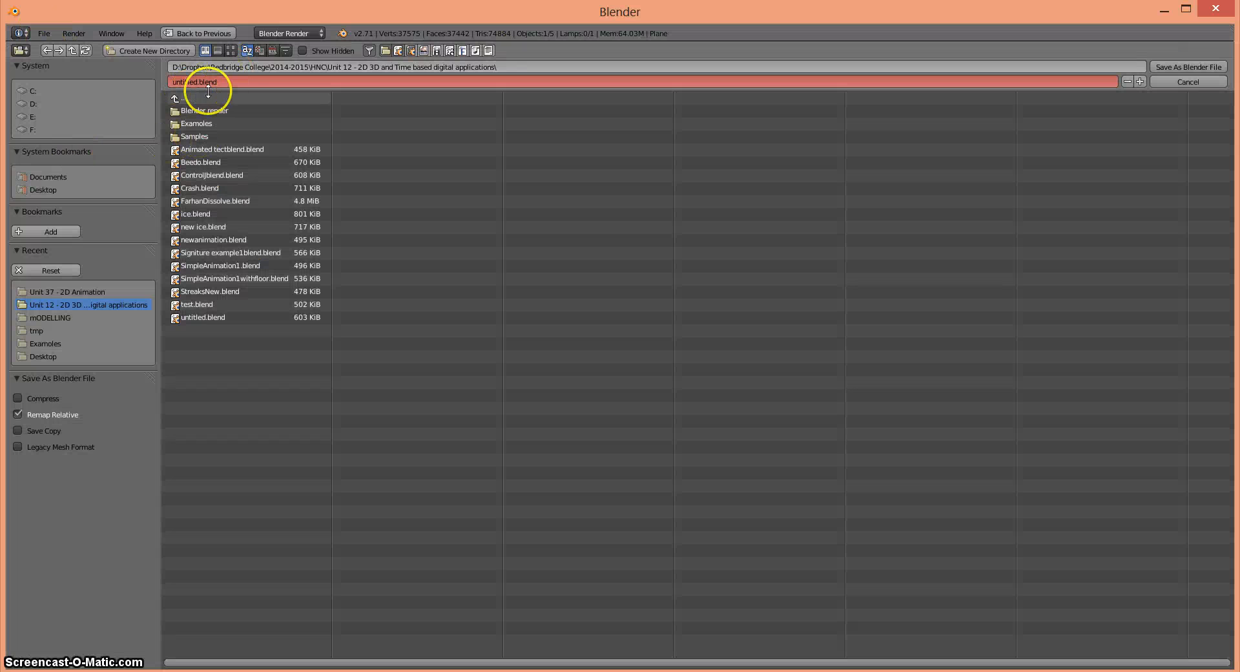
{"action": "left_click", "coordinate": [196, 137]}
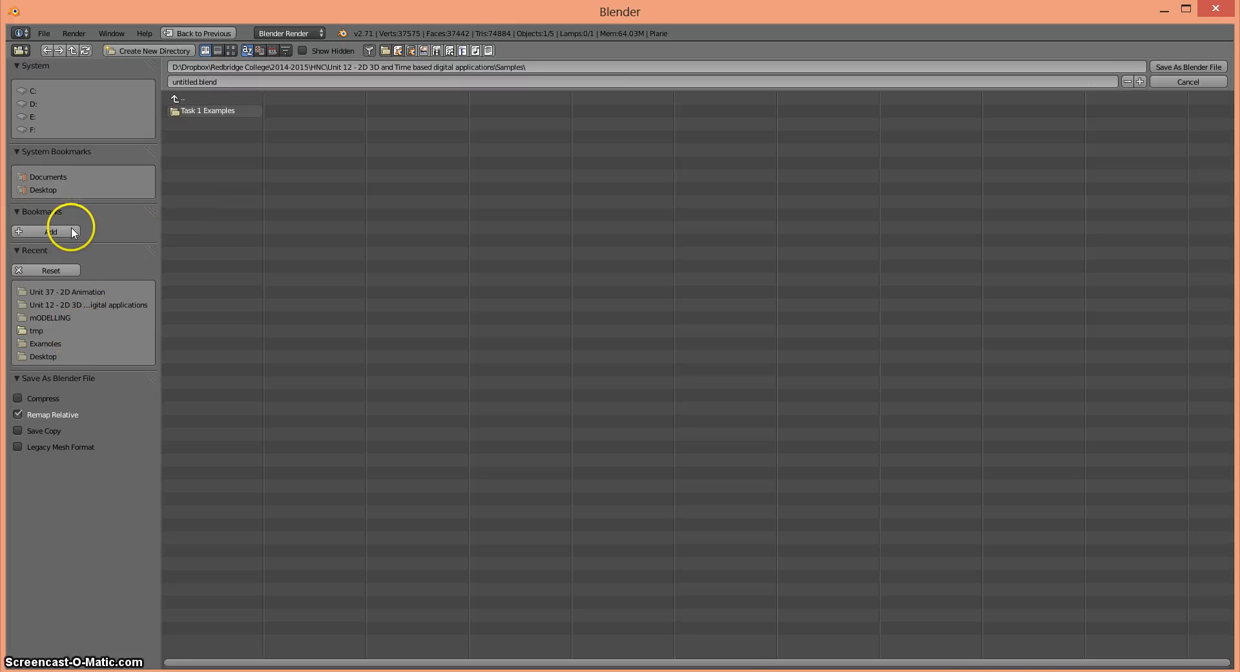
{"action": "left_click", "coordinate": [204, 84]}
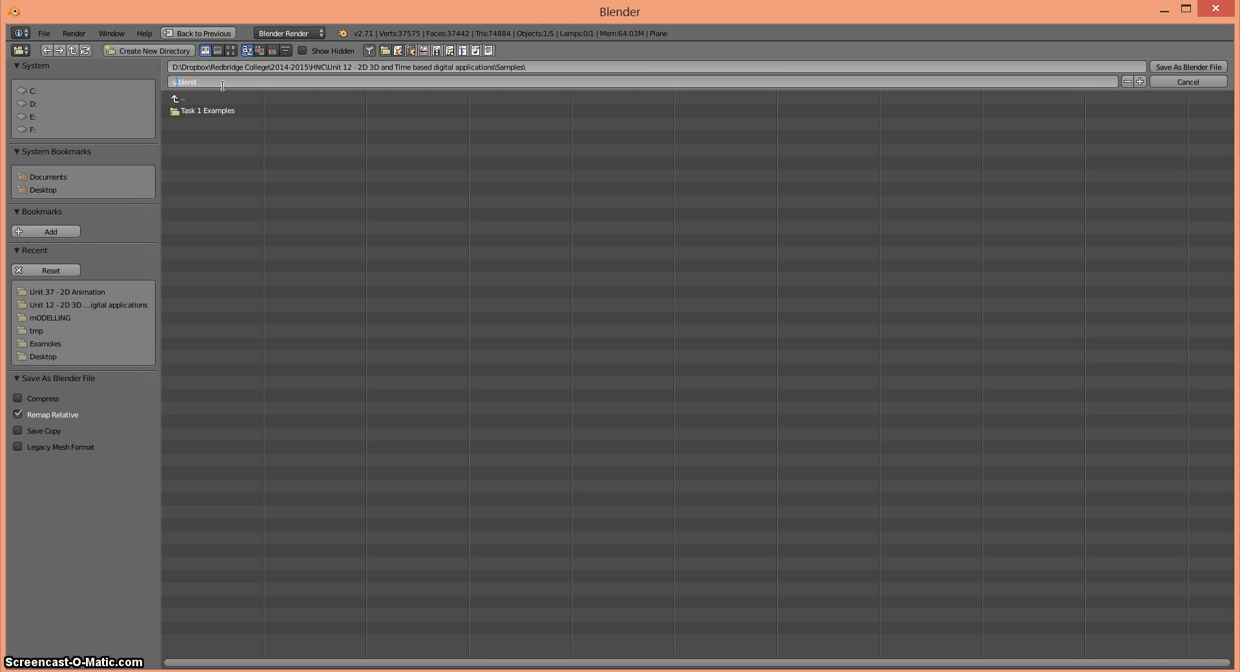
{"action": "type", "text": "Mug"}
{"action": "left_click", "coordinate": [1185, 69]}
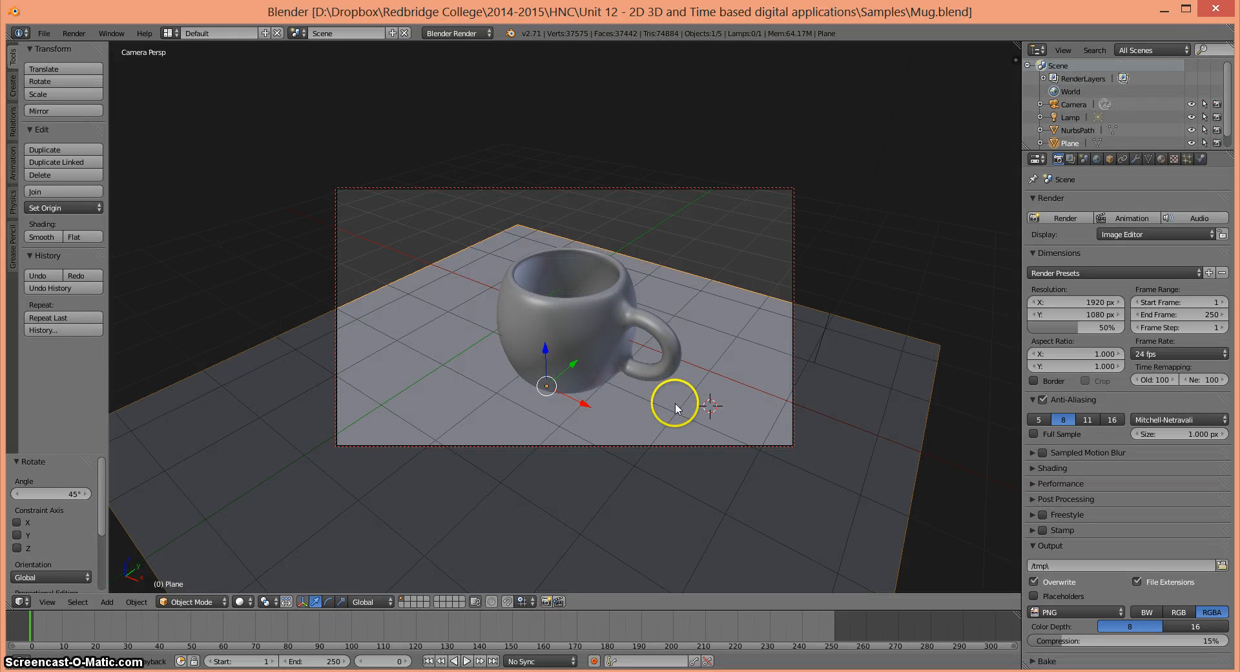
- Select the mug and add a new material to it
{"action": "right_click", "coordinate": [544, 331]}
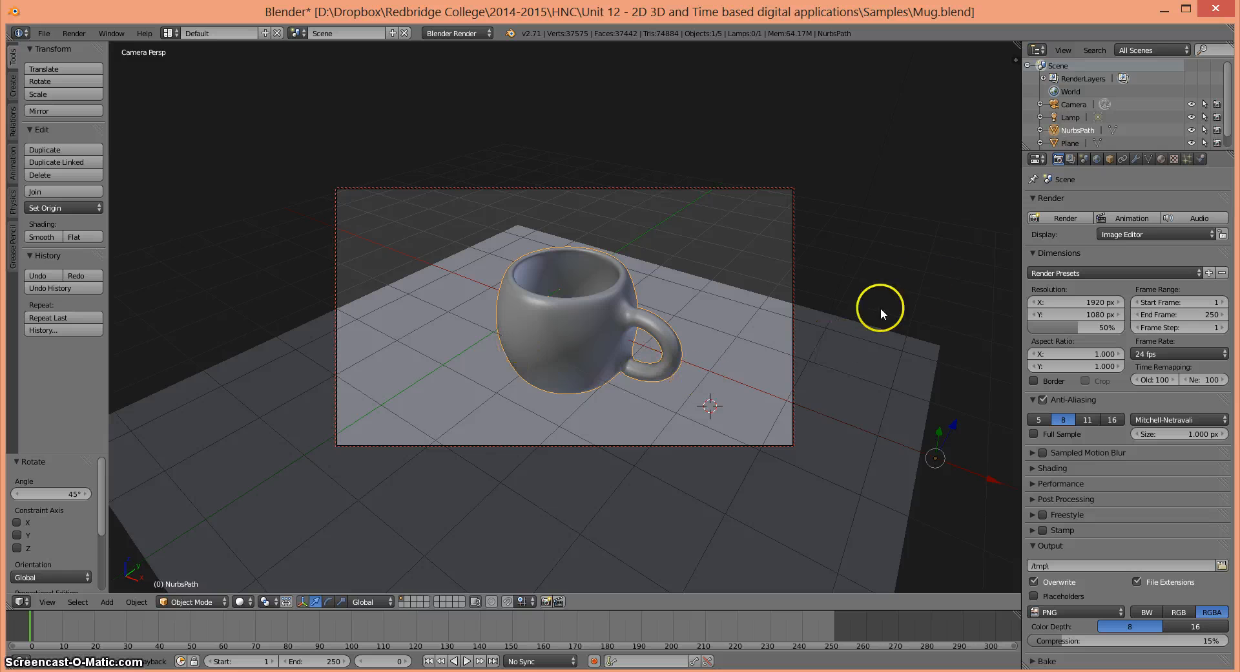
{"action": "left_click", "coordinate": [1161, 161]}
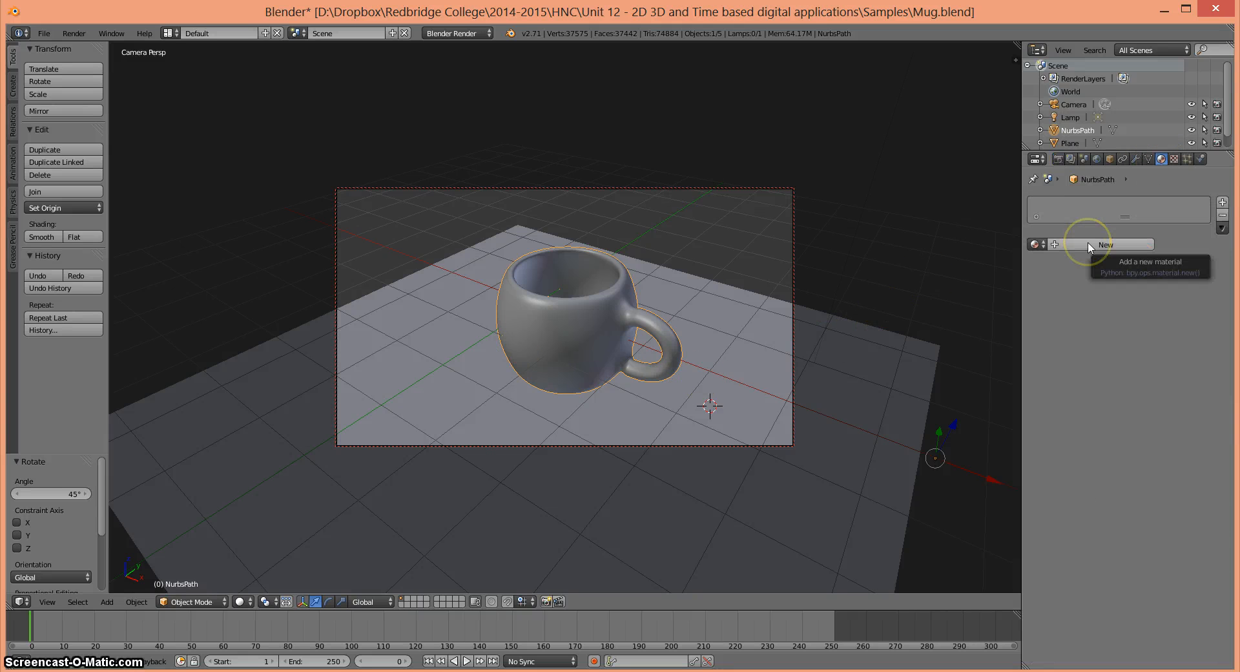
{"action": "left_click", "coordinate": [1090, 245]}
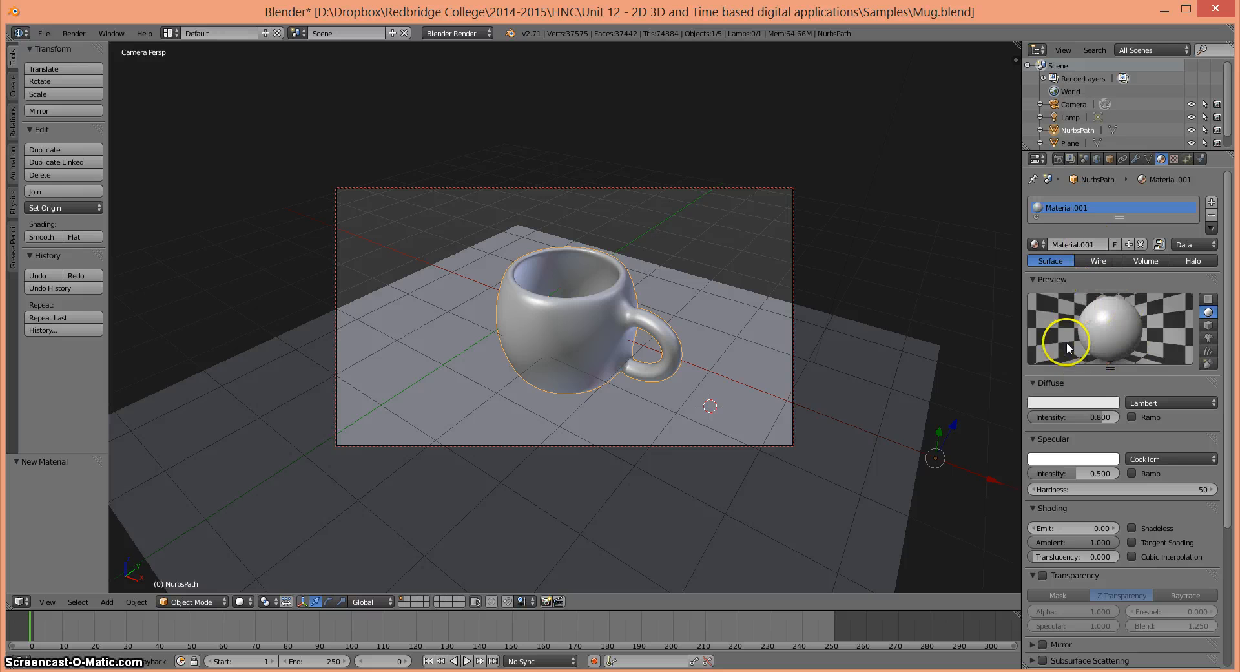
- Switch the render engine to Cycles Render and give the mug's material a node-based Mix Shader surface
{"action": "left_click", "coordinate": [466, 36]}
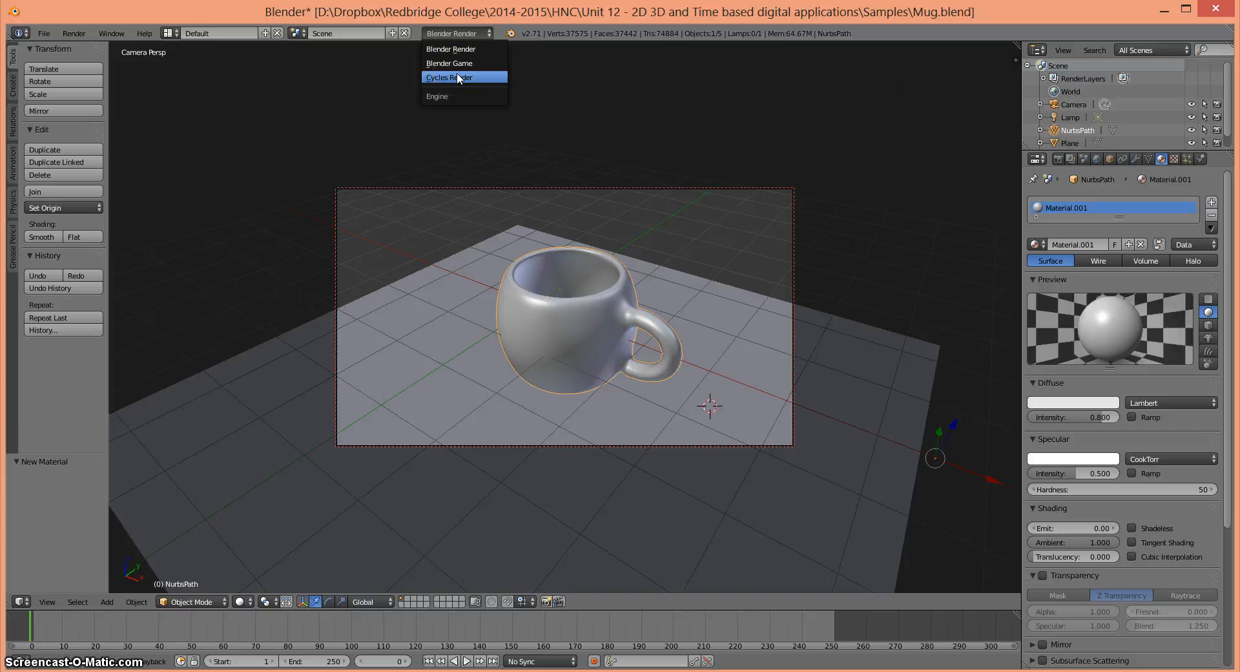
{"action": "left_click", "coordinate": [458, 78]}
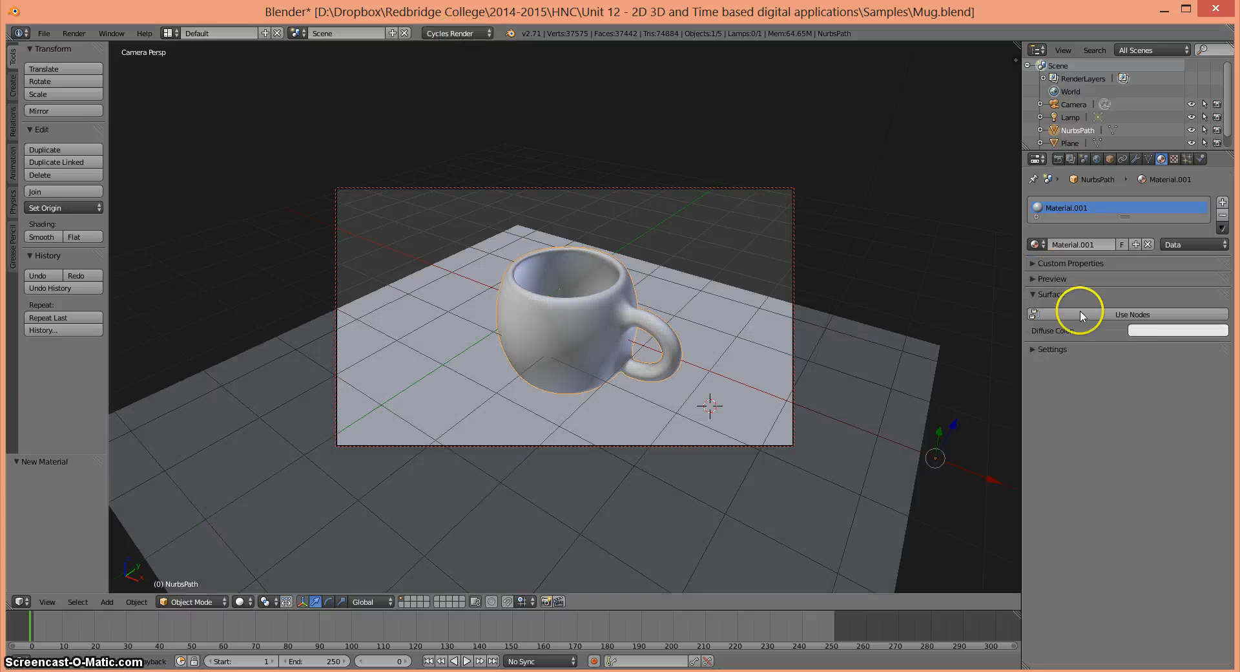
{"action": "left_click", "coordinate": [1131, 315]}
{"action": "left_click", "coordinate": [1129, 315]}
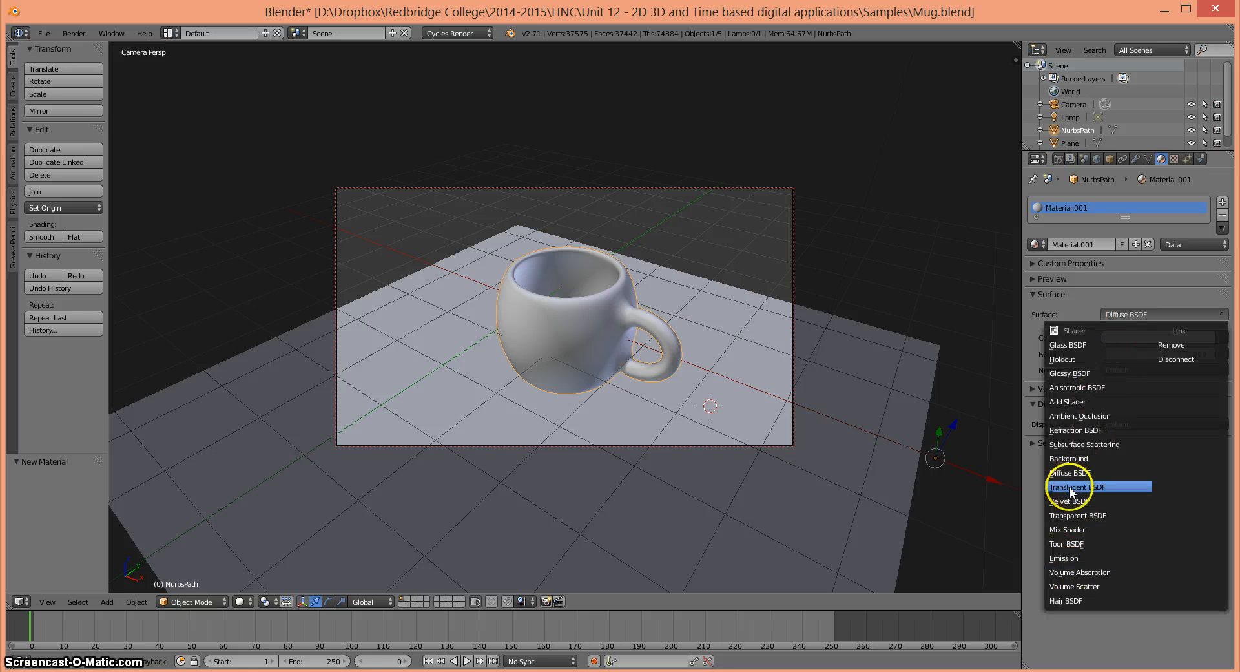
{"action": "left_click", "coordinate": [1082, 530]}
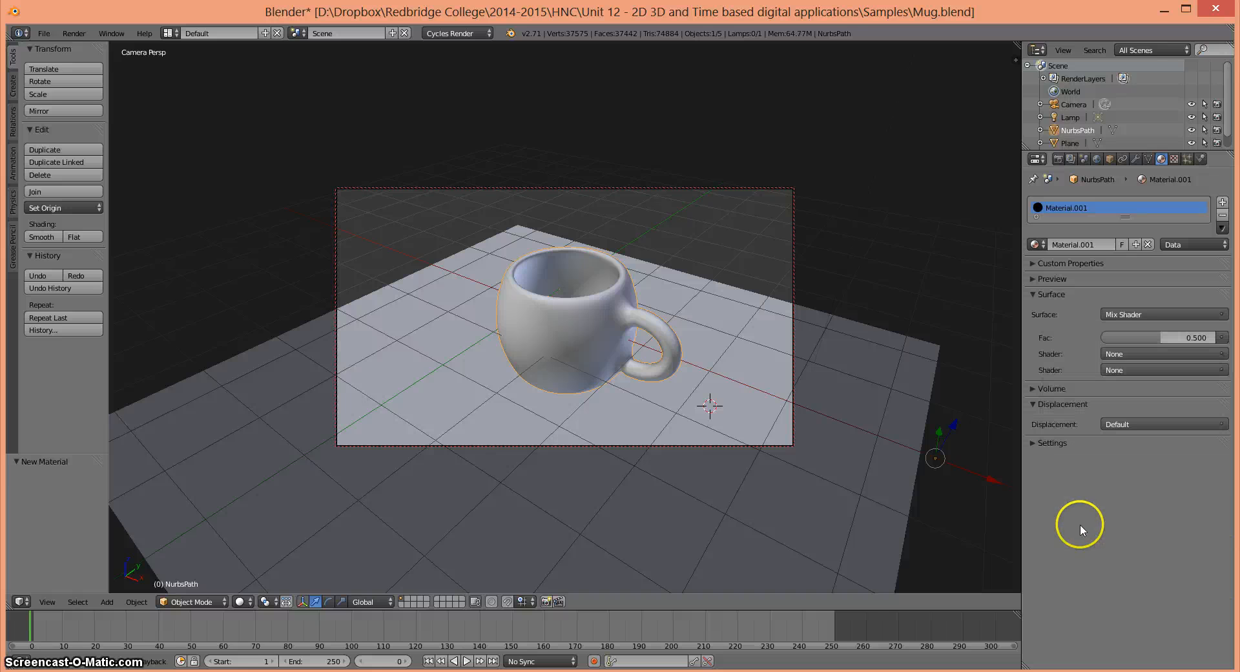
- Set the mix's first shader to Diffuse BSDF with a blue color
{"action": "left_click", "coordinate": [1129, 354]}
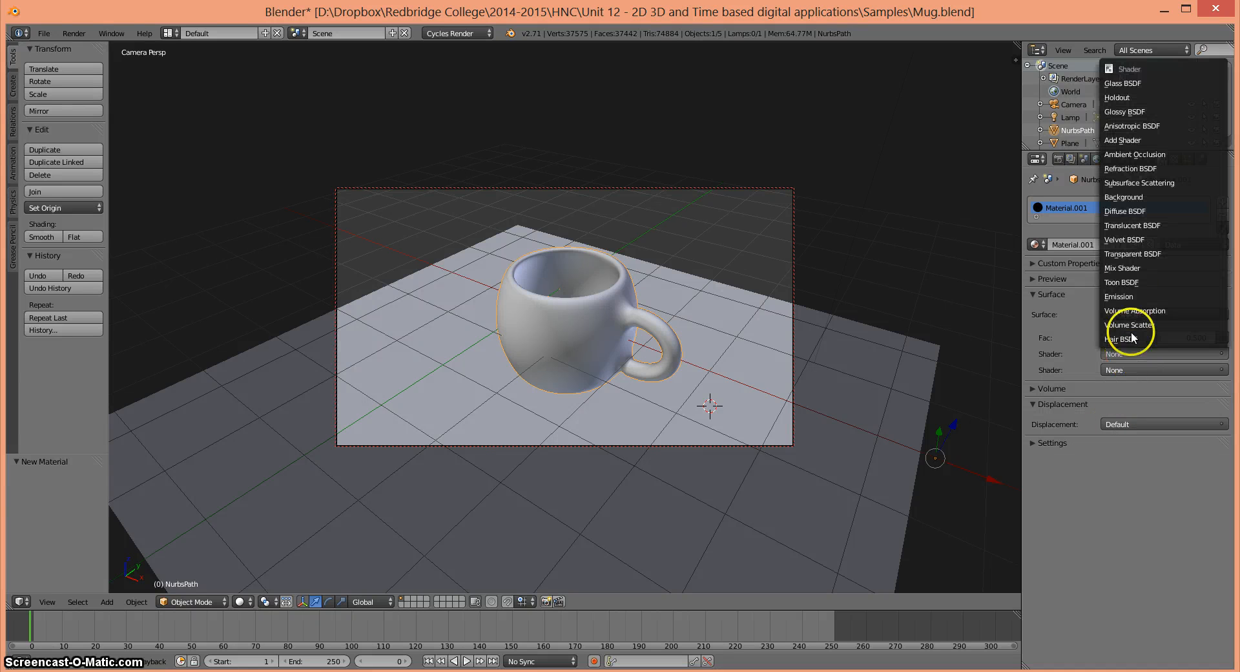
{"action": "left_click", "coordinate": [1128, 212]}
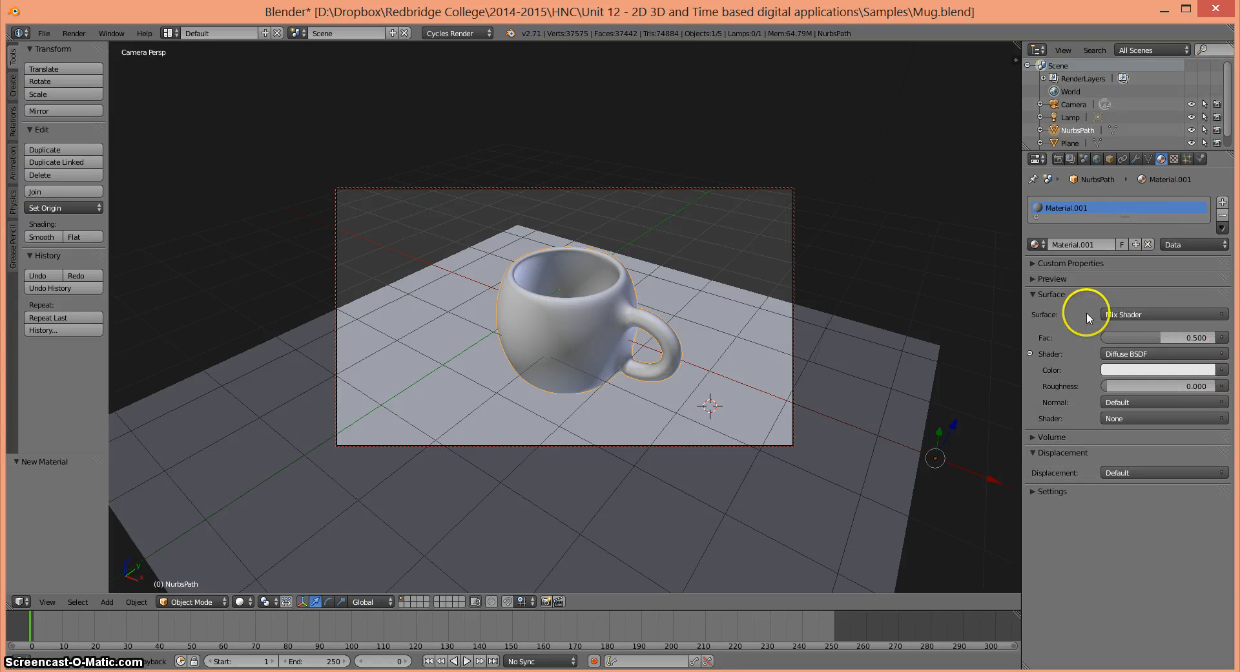
{"action": "left_click", "coordinate": [1187, 370]}
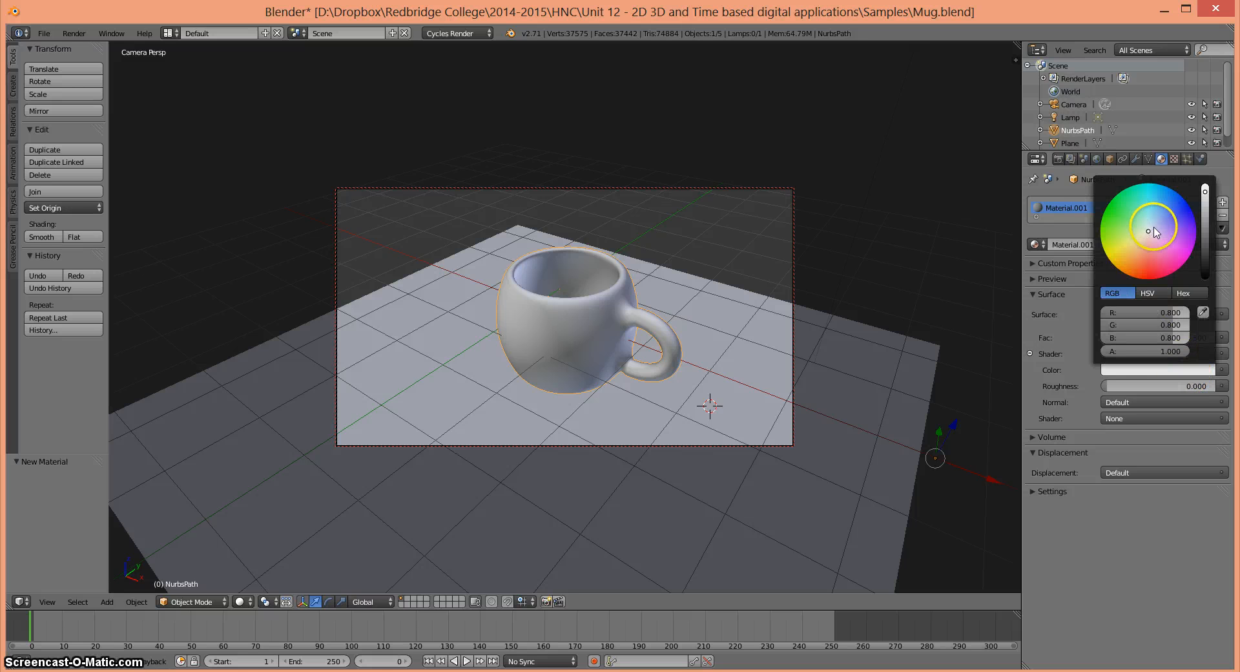
{"action": "left_click_drag", "start_coordinate": [1156, 249], "coordinate": [1167, 204]}
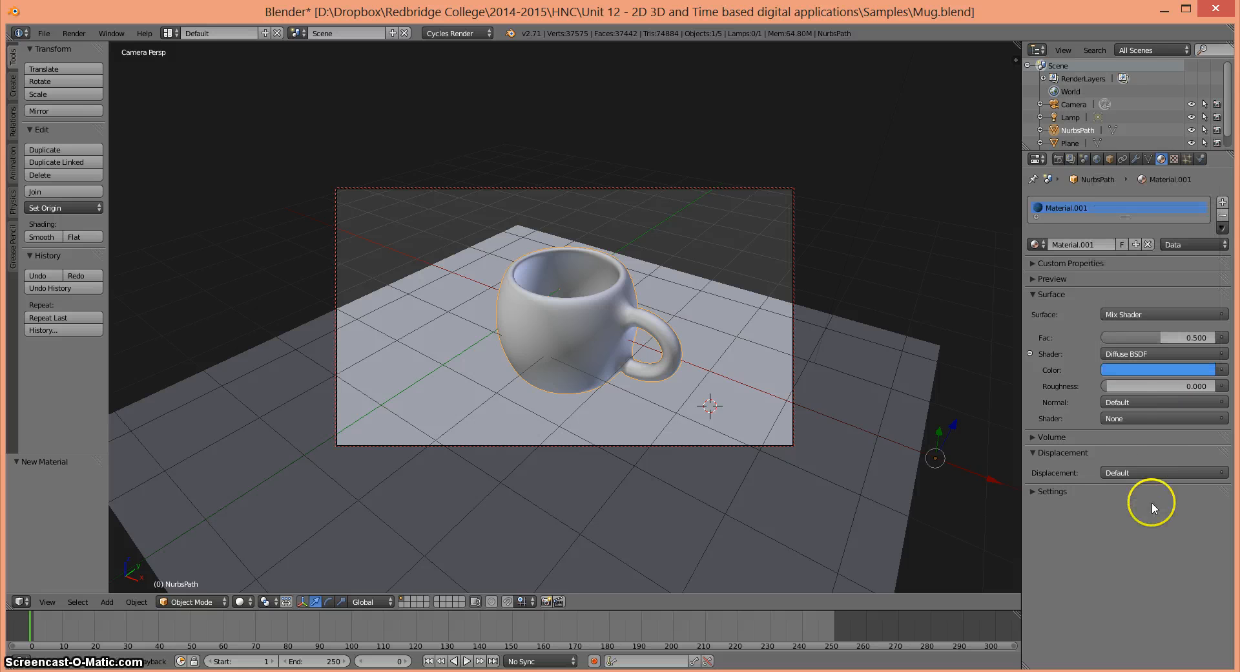
- Set the mix's second shader to Glossy BSDF with a roughness of 0
{"action": "left_click", "coordinate": [1136, 419]}
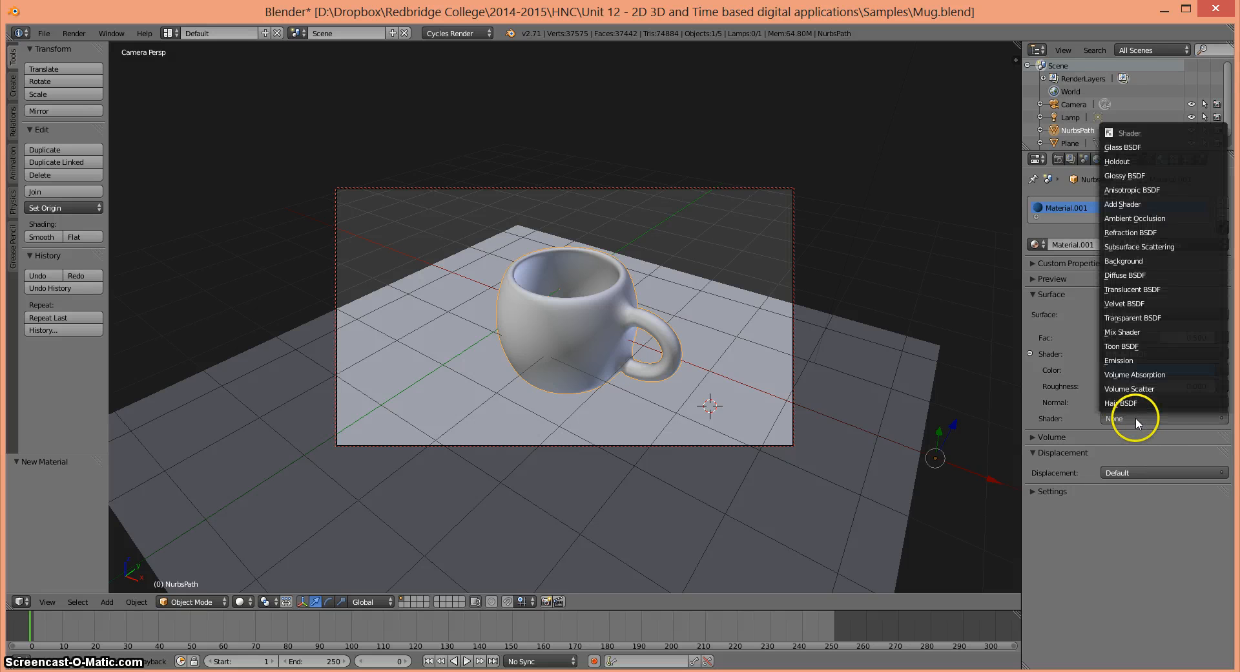
{"action": "left_click", "coordinate": [1116, 182]}
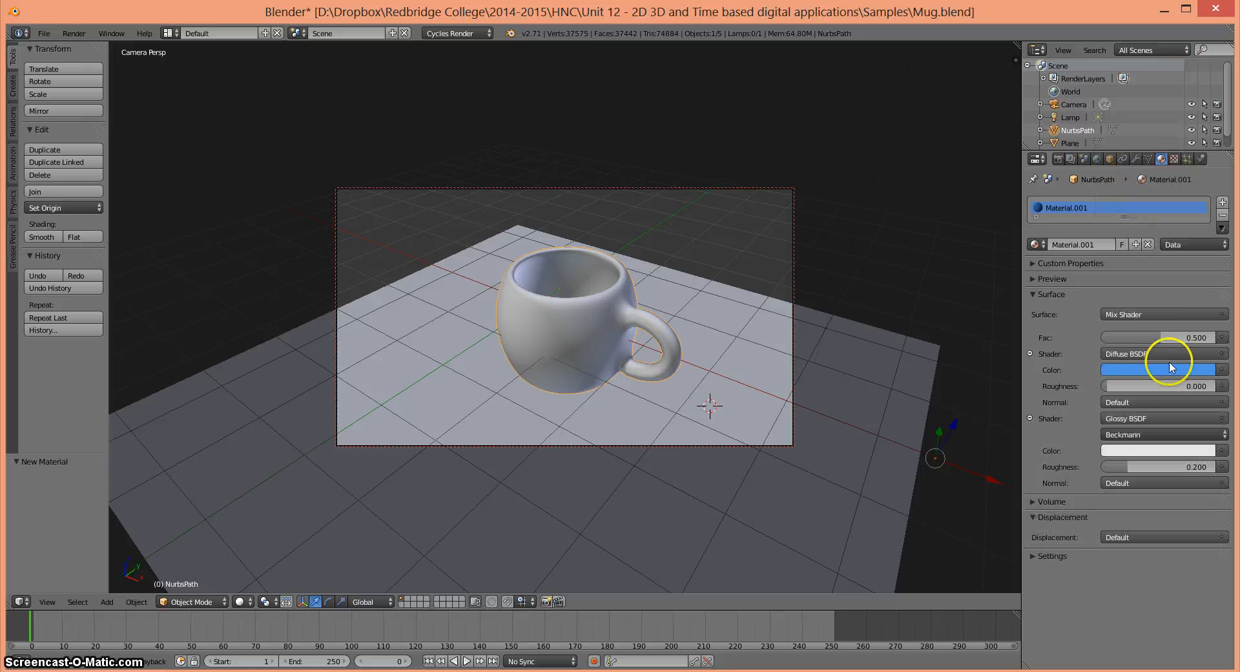
{"action": "left_click", "coordinate": [1157, 467]}
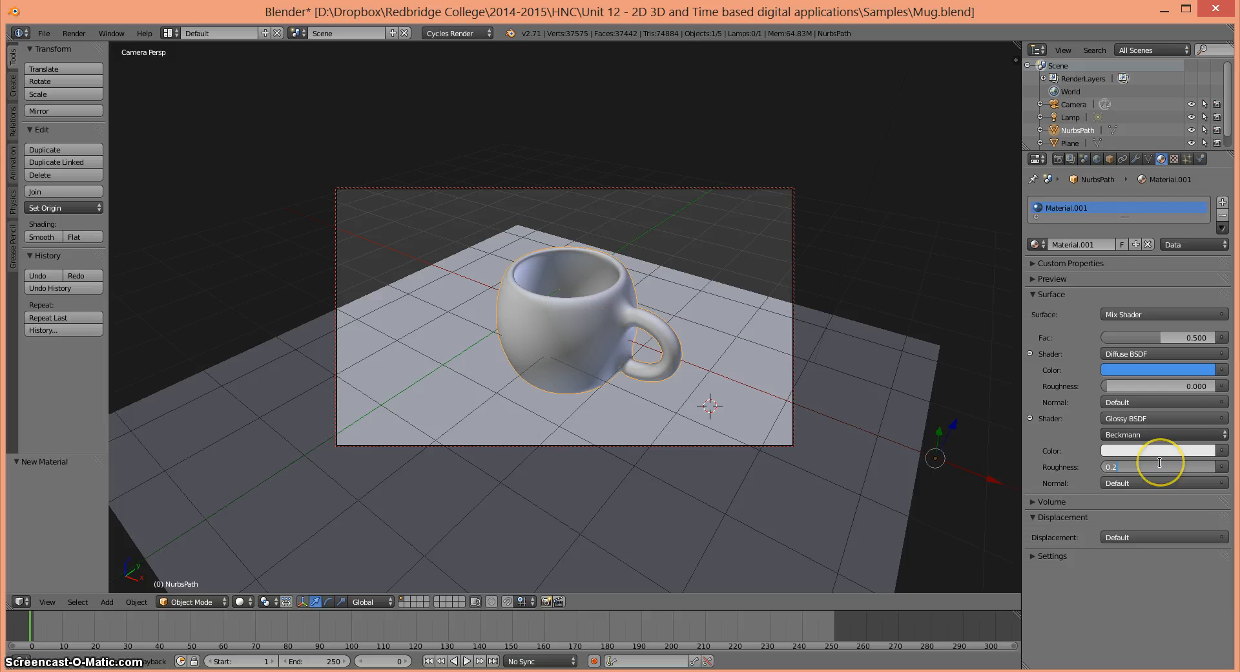
{"action": "key", "text": "BackSpace"}
{"action": "key", "text": "Return"}
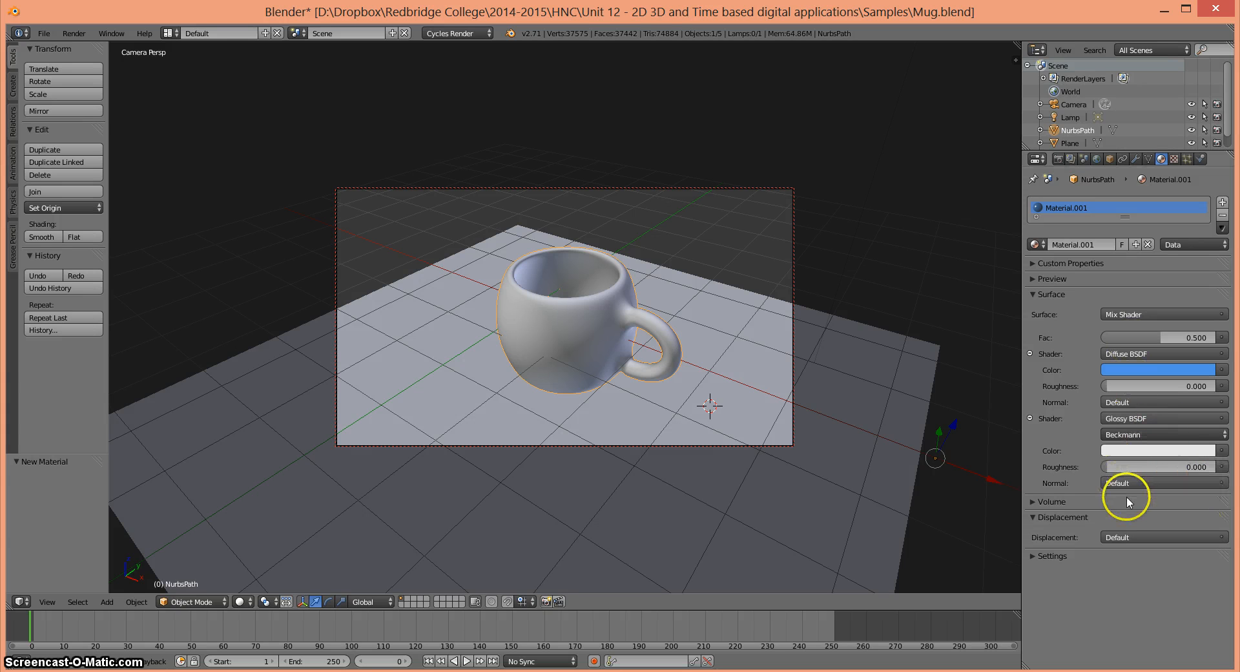
- Select the floor plane and add a new Diffuse BSDF material, keeping its white color
{"action": "right_click", "coordinate": [607, 419]}
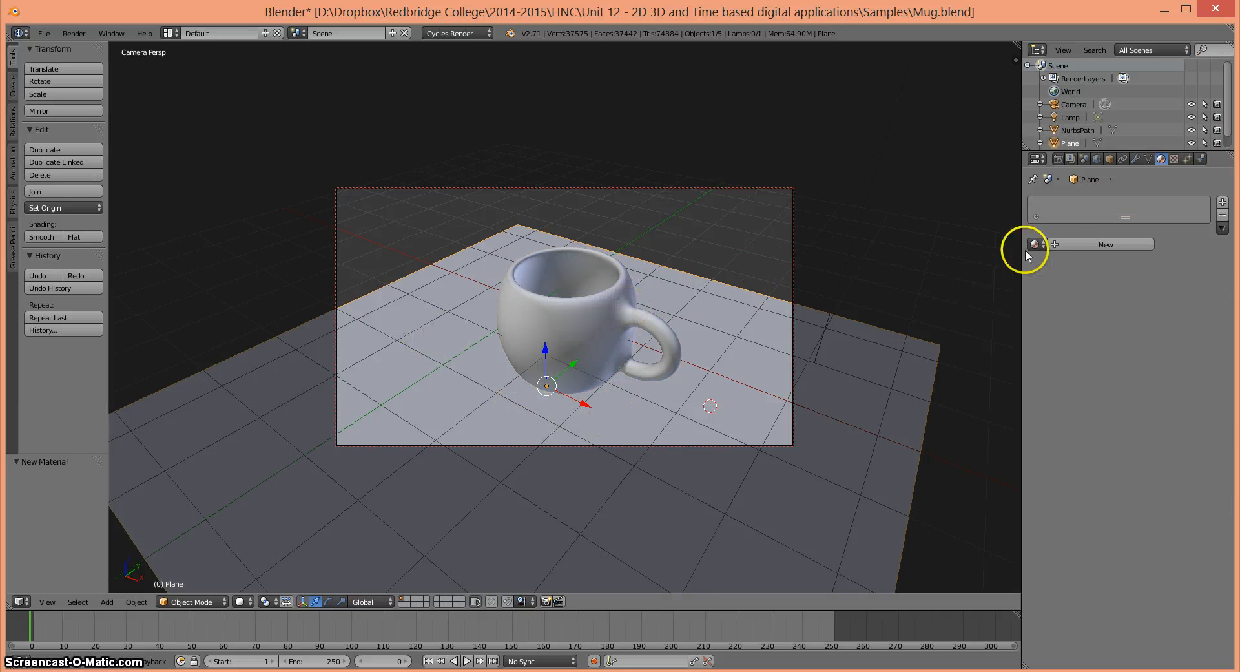
{"action": "left_click", "coordinate": [1080, 244]}
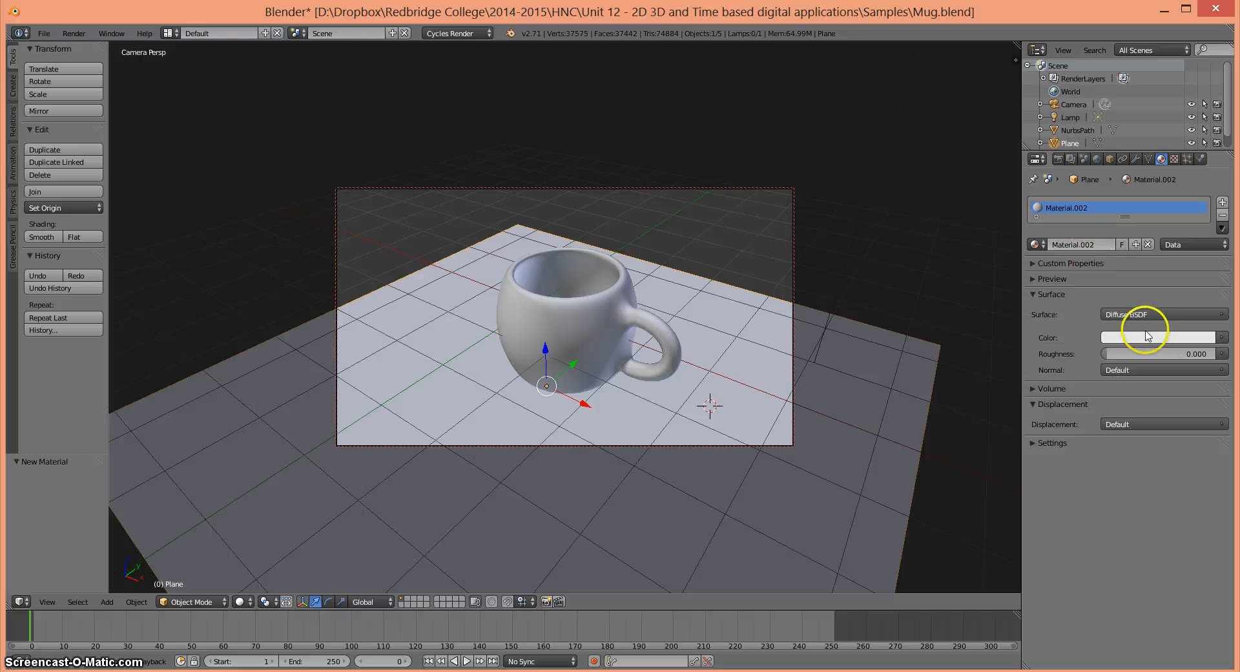
{"action": "left_click", "coordinate": [1141, 341]}
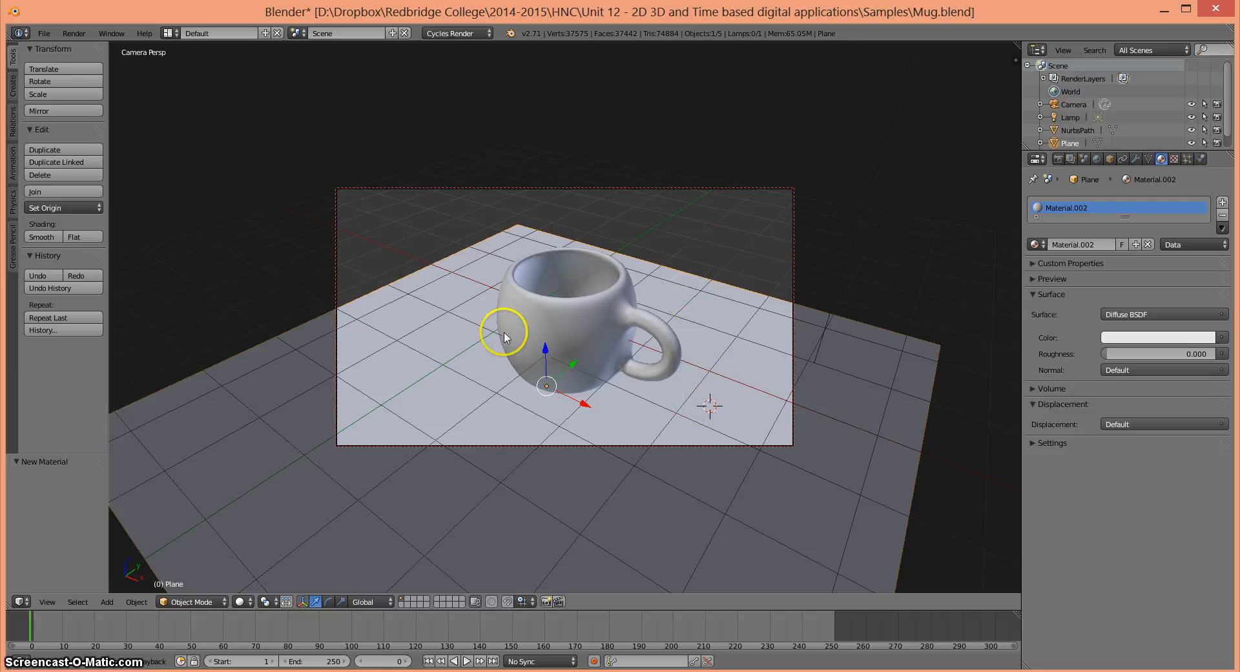
- Darken the world background color to black
{"action": "left_click", "coordinate": [1097, 159]}
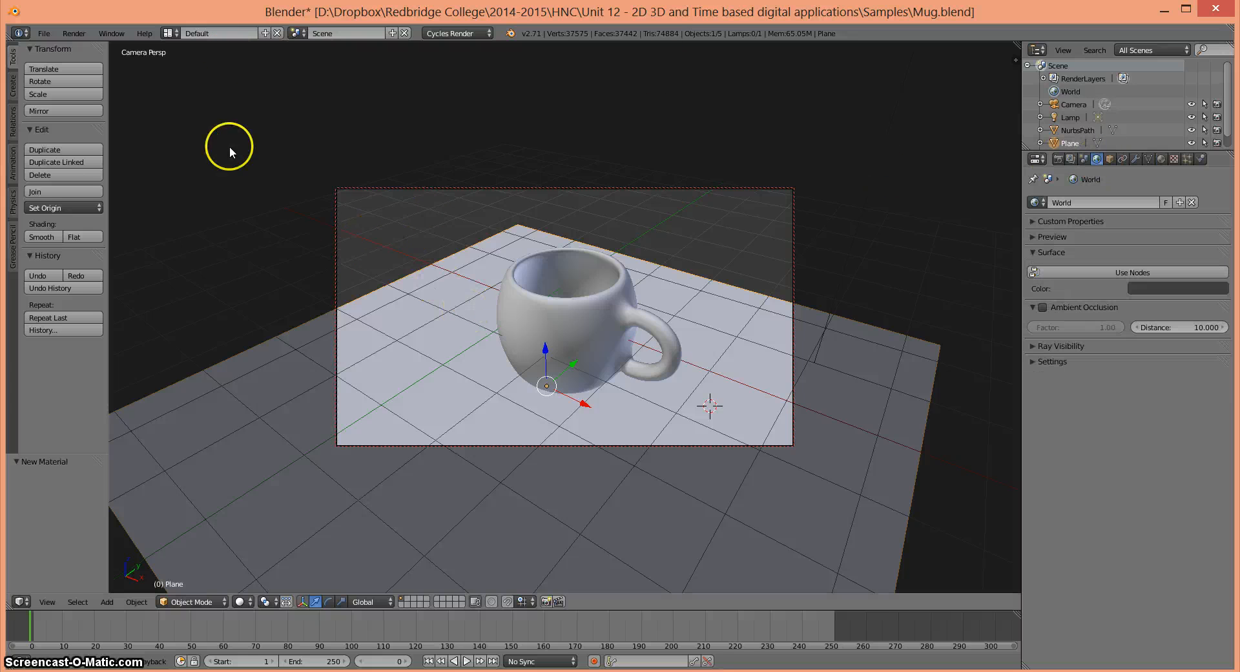
{"action": "left_click", "coordinate": [1137, 288]}
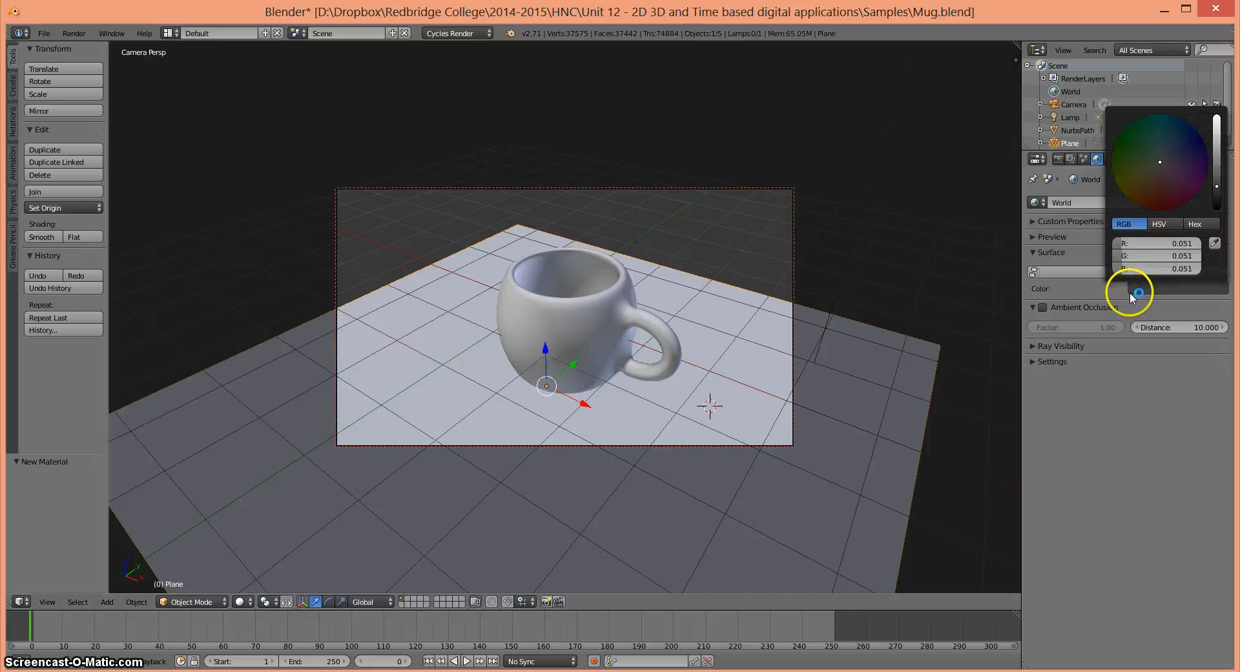
{"action": "left_click_drag", "start_coordinate": [1215, 186], "coordinate": [1227, 210]}
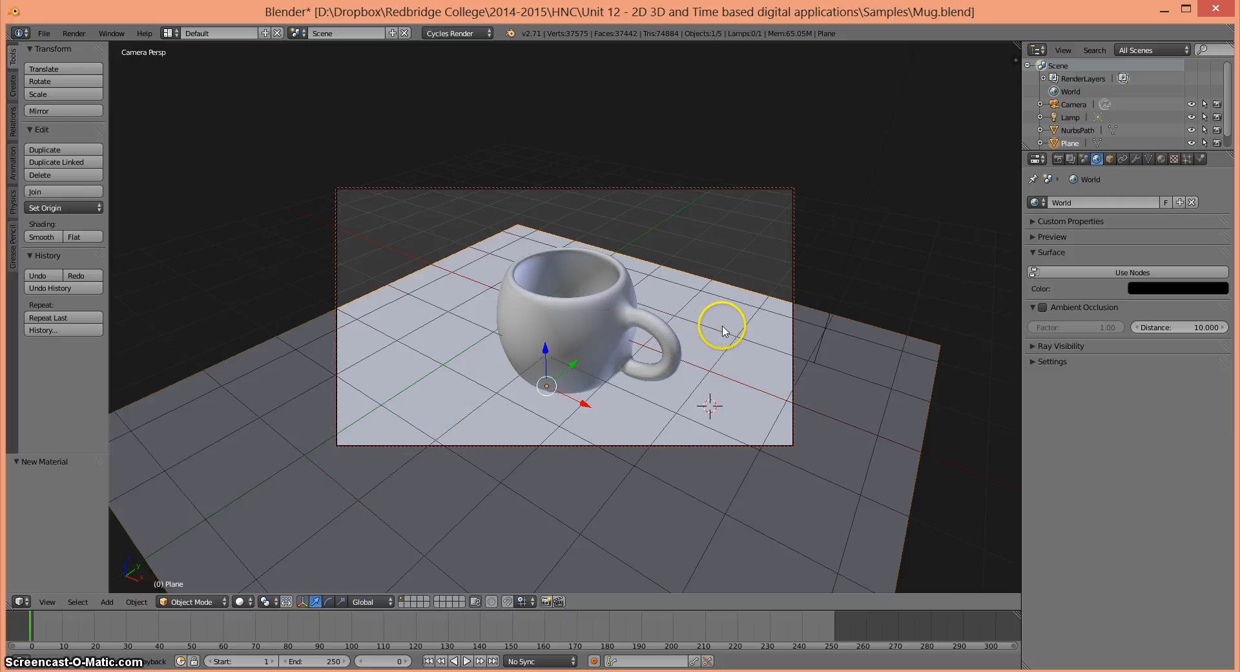
- Turn off Lock Camera to View for the 3D viewport
{"action": "key", "text": "n"}
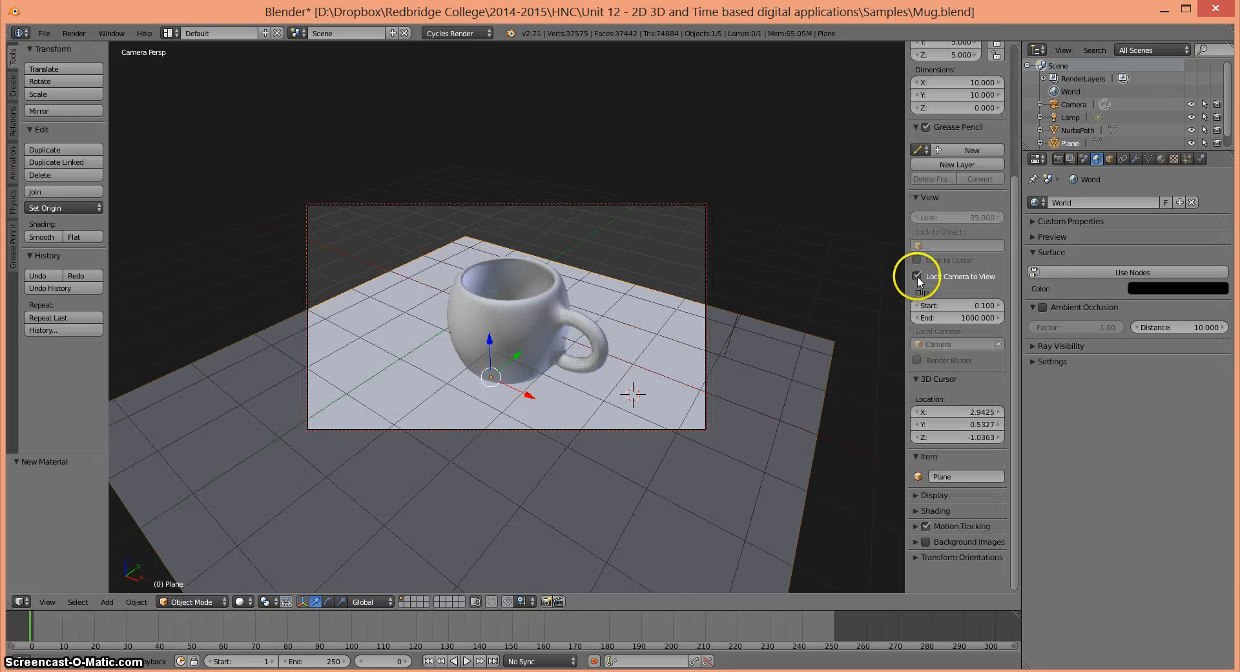
{"action": "left_click", "coordinate": [917, 276]}
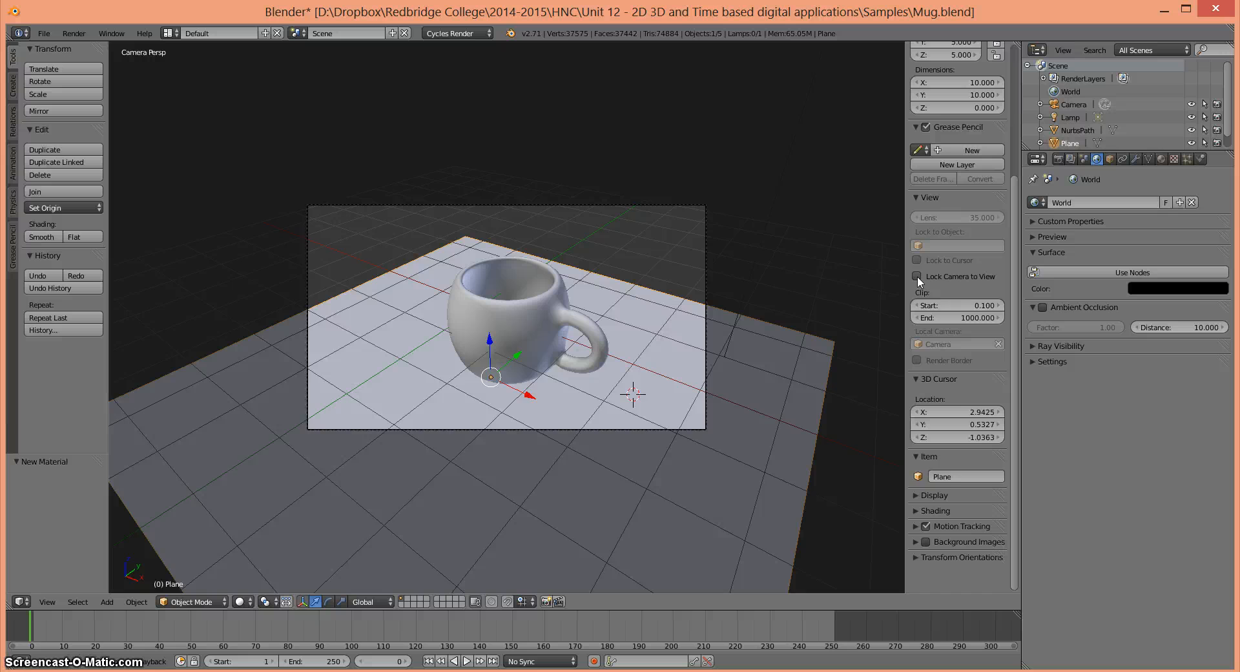
{"action": "key", "text": "n"}
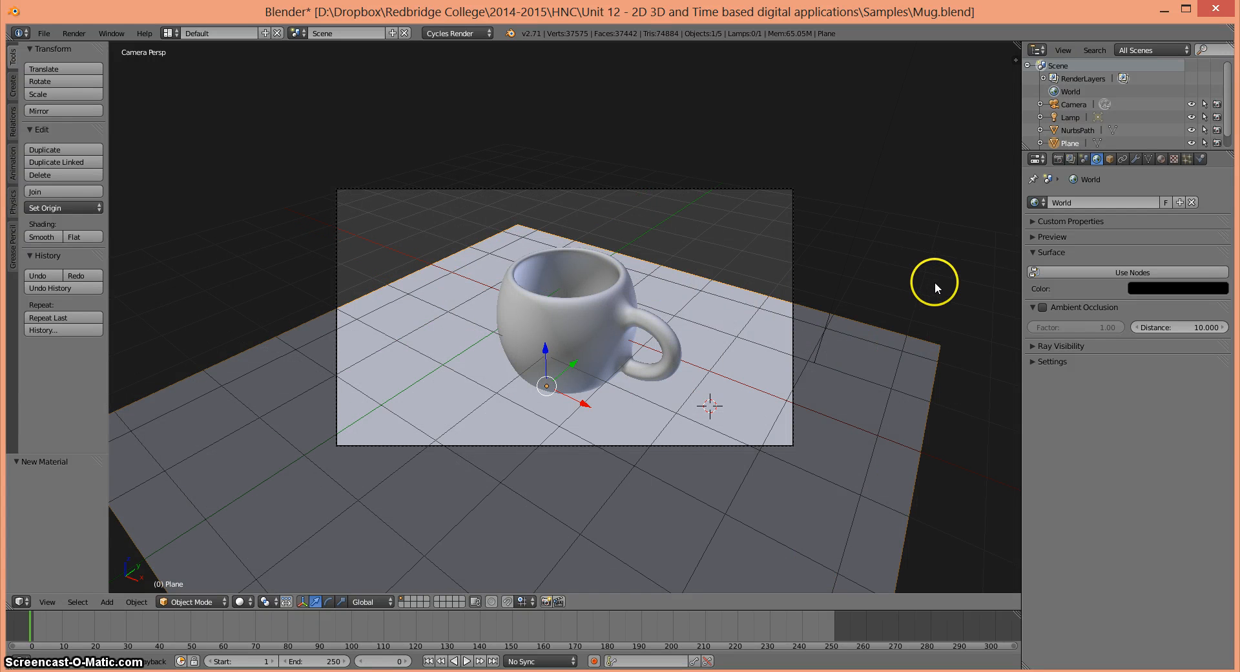
- Switch the 3D viewport to the front view
{"action": "left_click", "coordinate": [46, 602]}
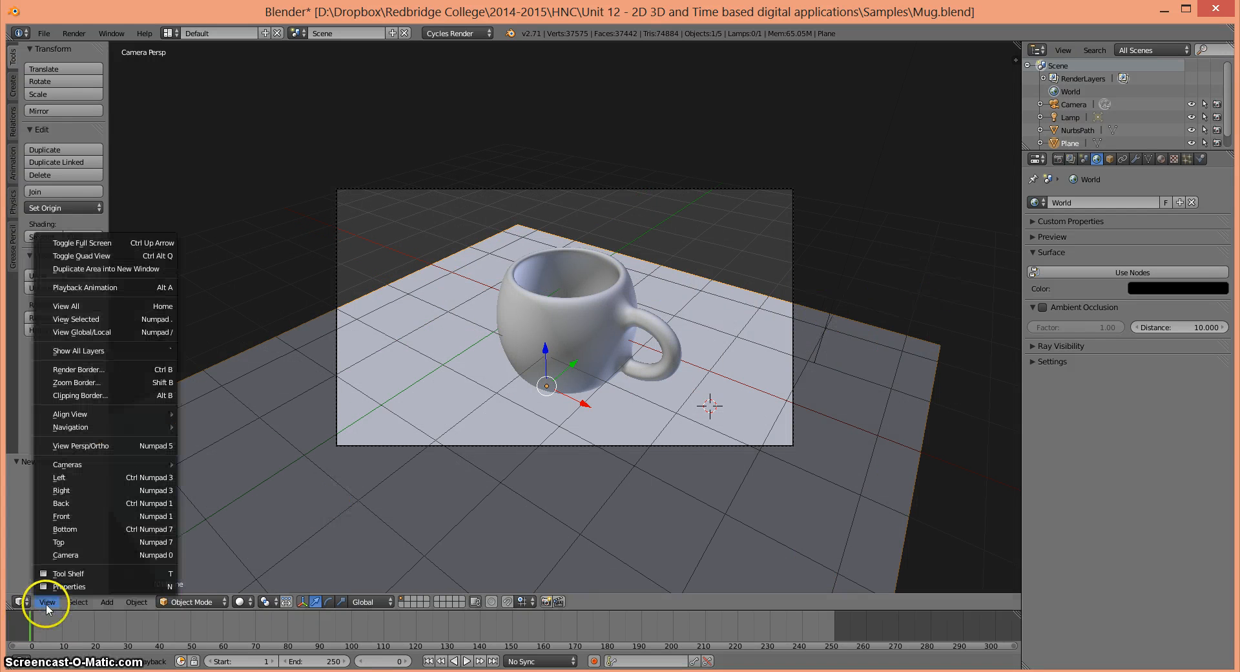
{"action": "left_click", "coordinate": [76, 515]}
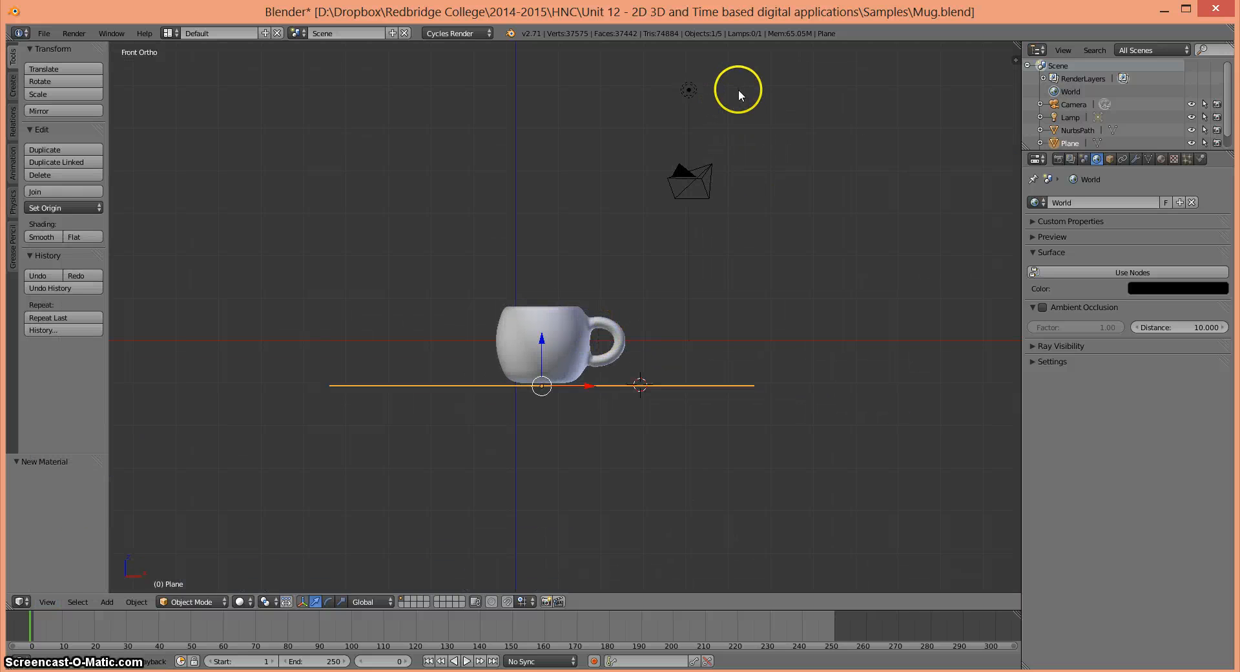
{"action": "key", "text": "g"}
{"action": "right_click", "coordinate": [722, 152]}
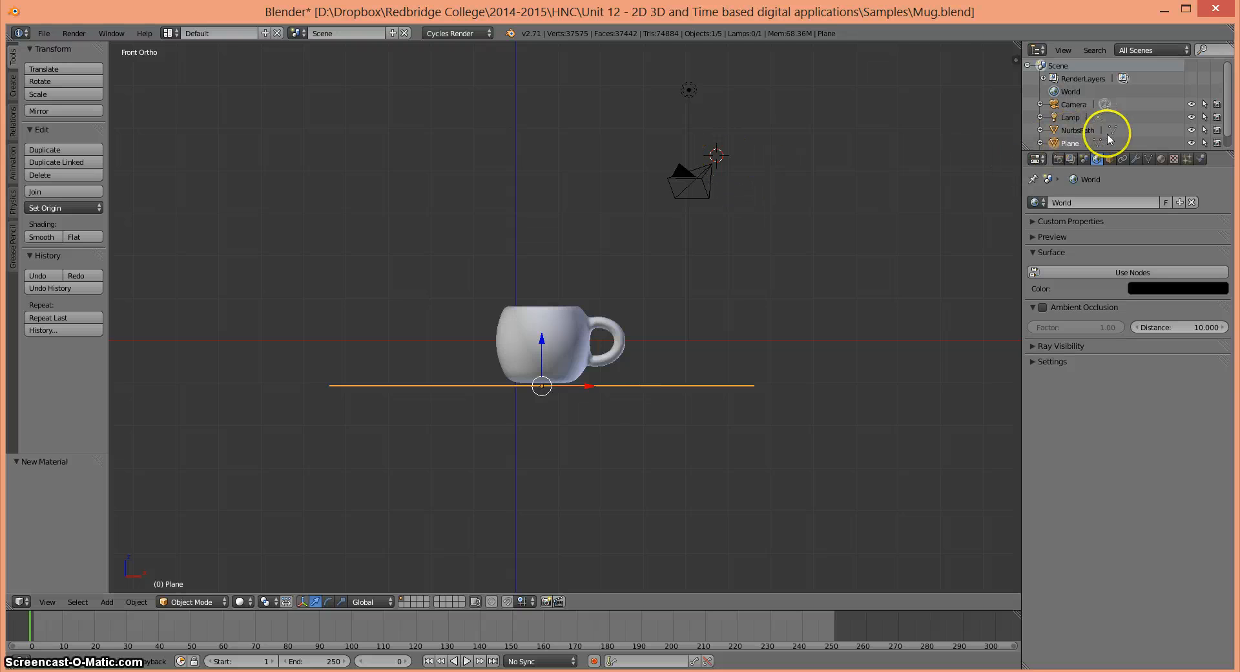
- Select the Plane.001 object and enable nodes for the world surface
{"action": "scroll", "coordinate": [1229, 148], "scroll_direction": "down", "scroll_amount": 1}
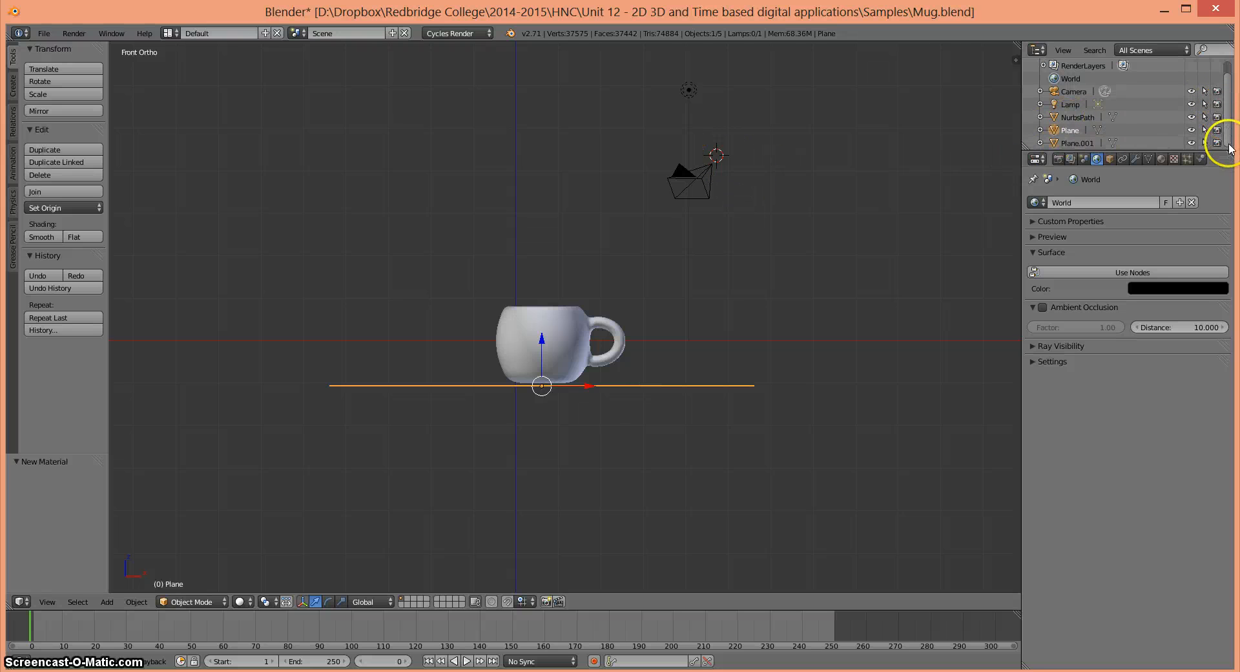
{"action": "left_click", "coordinate": [1089, 144]}
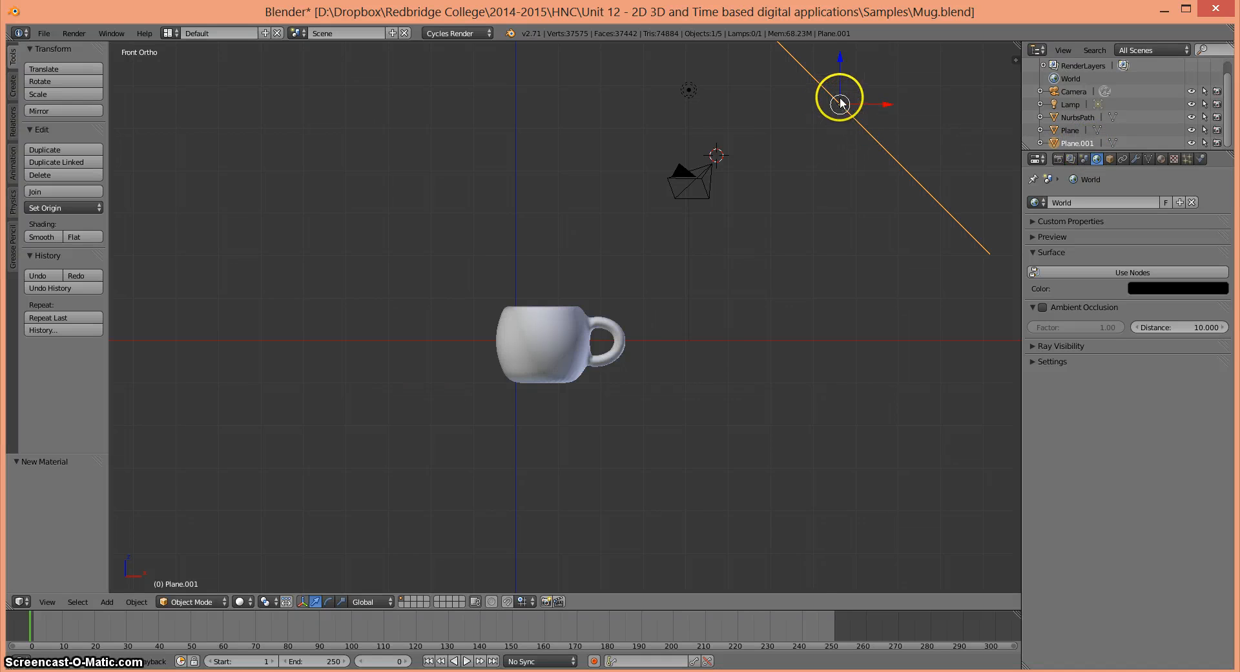
{"action": "left_click", "coordinate": [1119, 272]}
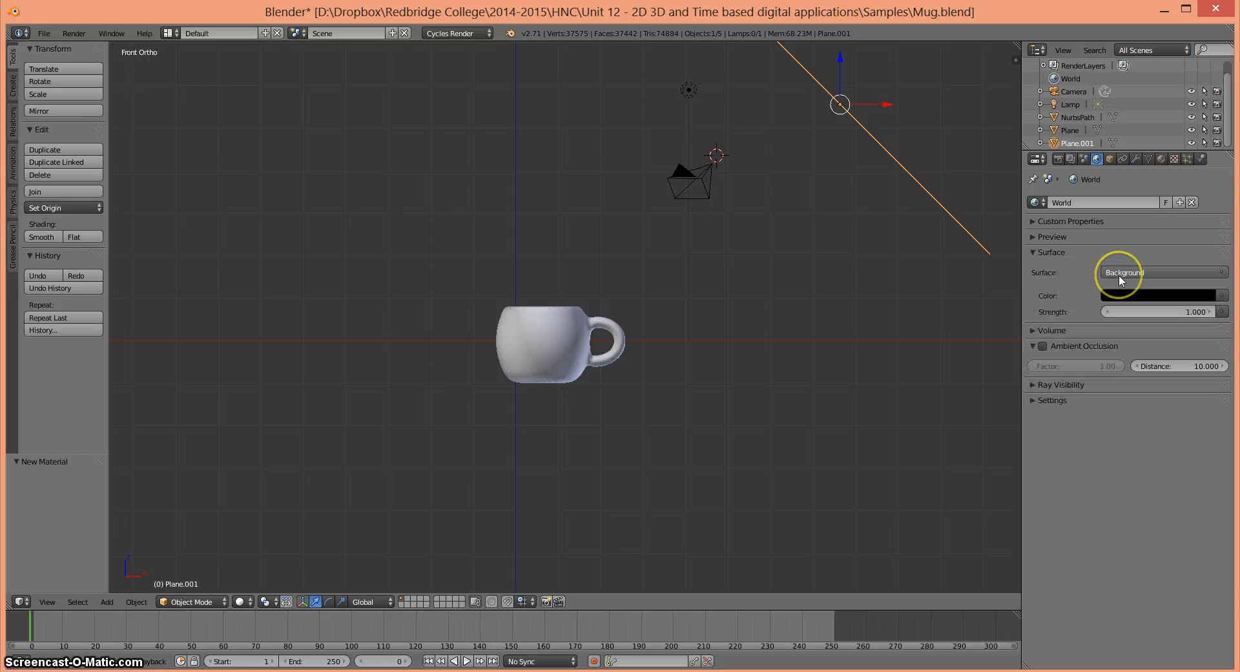
- Add a new material to Plane.001 with an Emission surface and set its strength to 10
{"action": "left_click", "coordinate": [1160, 159]}
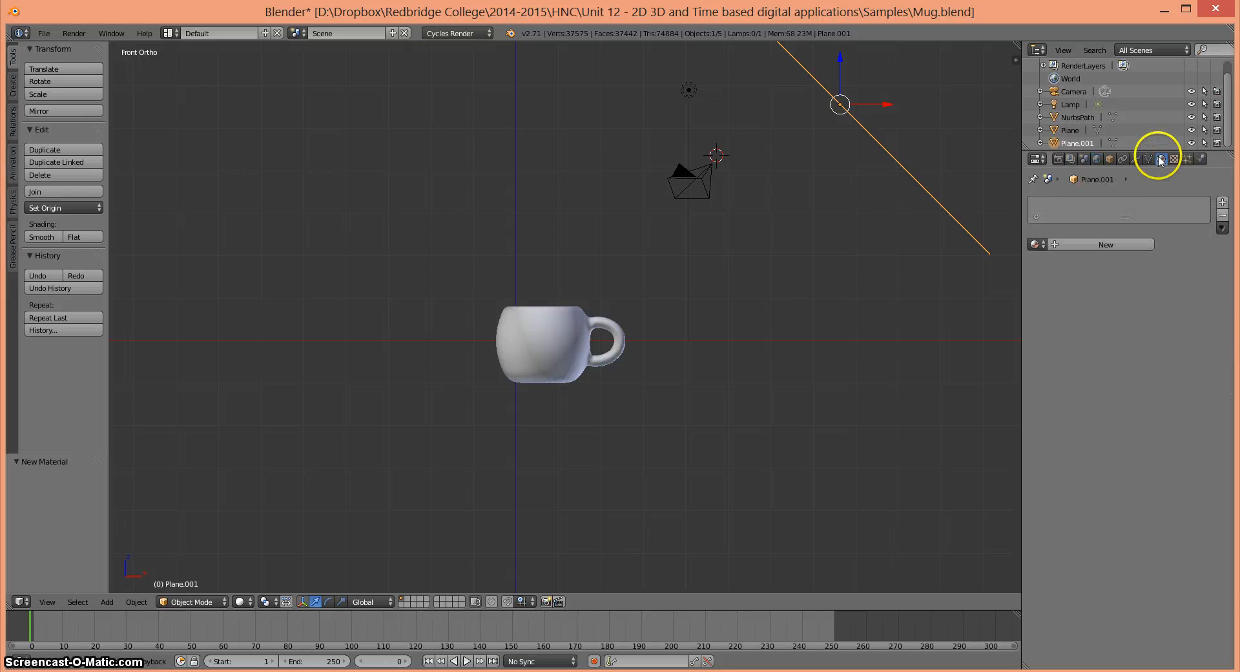
{"action": "left_click", "coordinate": [1113, 244]}
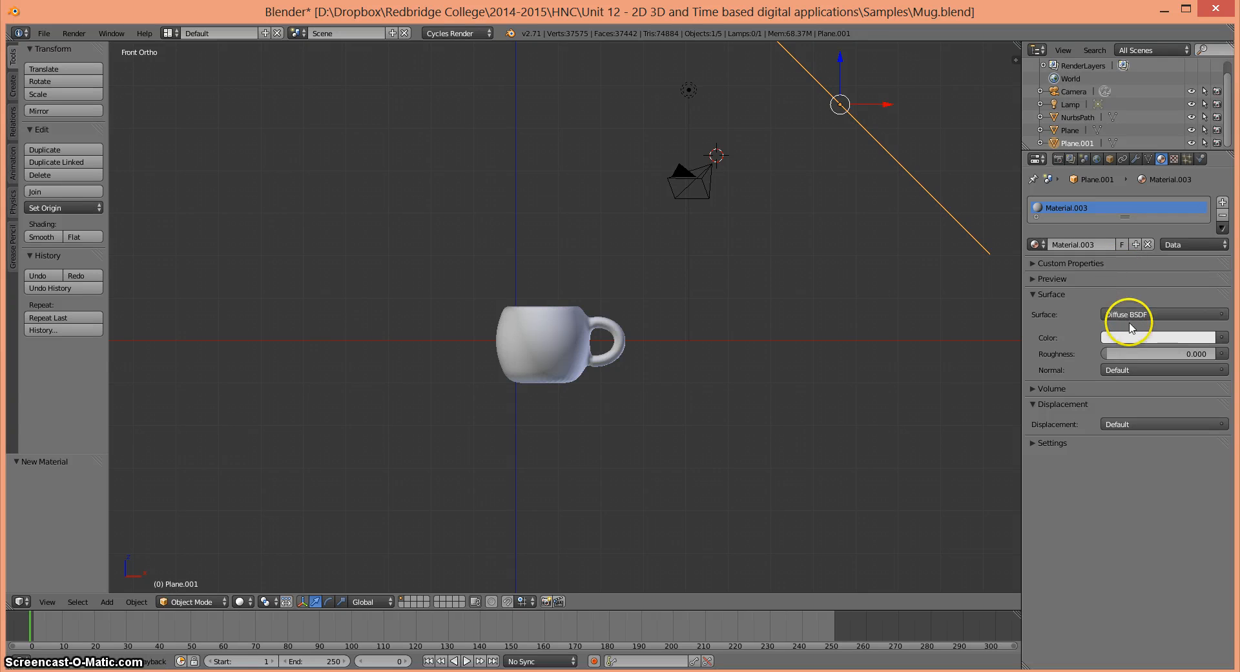
{"action": "left_click", "coordinate": [1127, 315]}
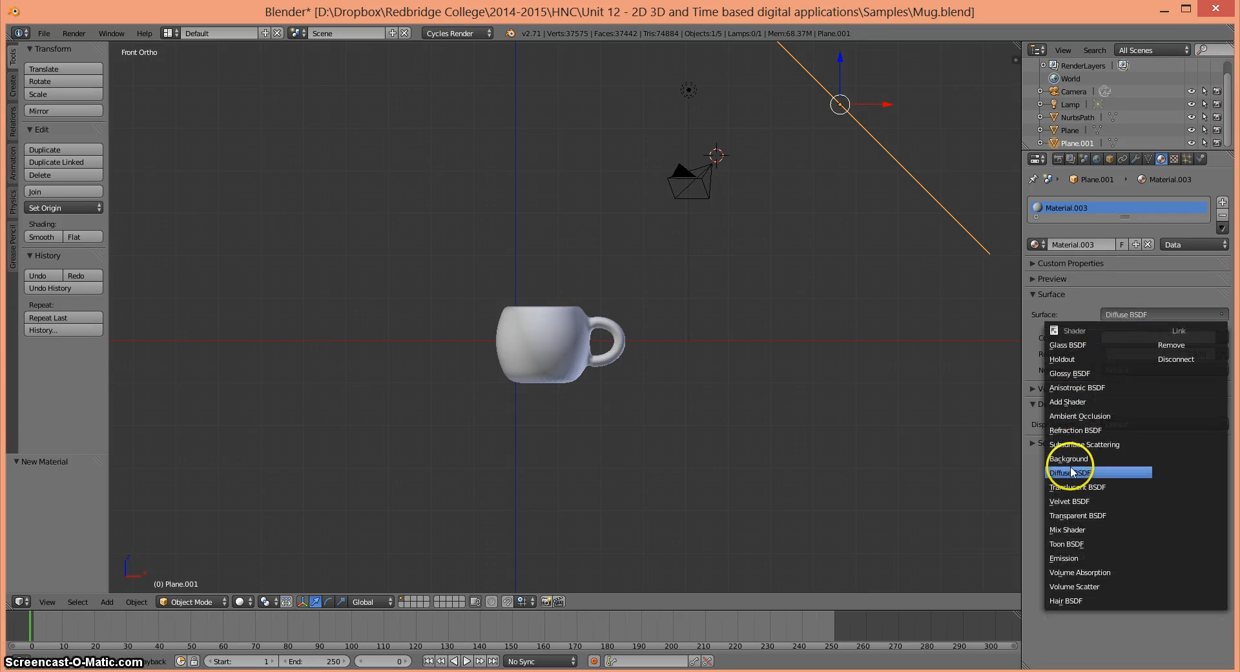
{"action": "left_click", "coordinate": [1072, 556]}
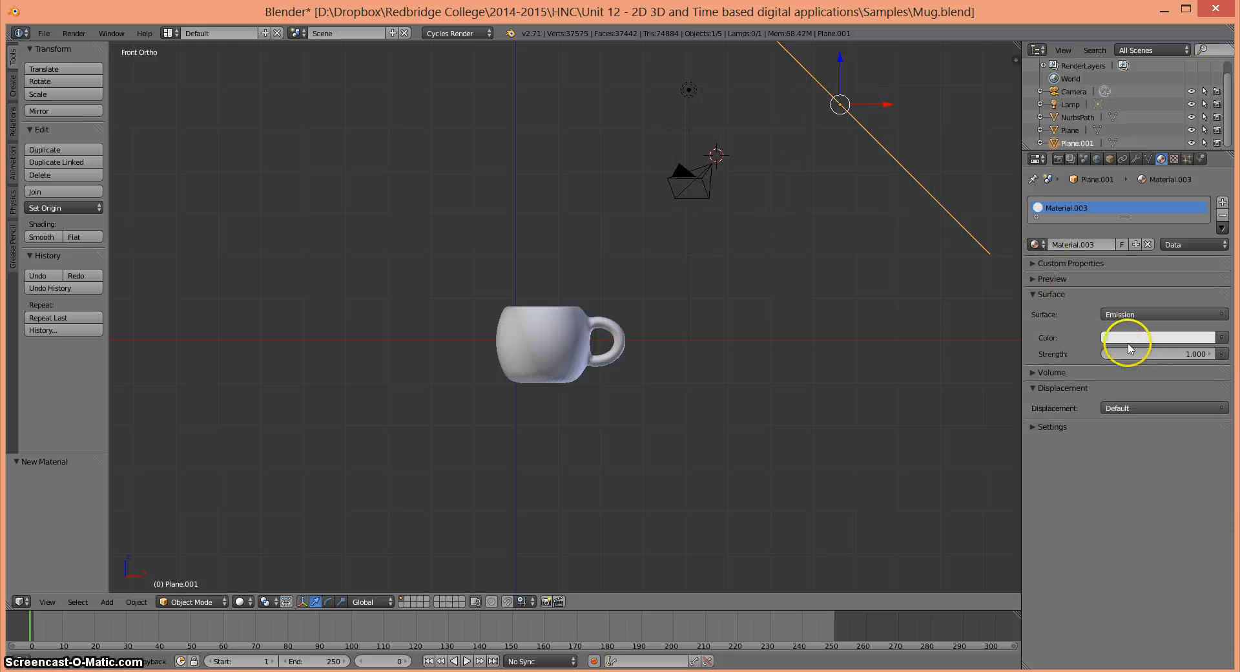
{"action": "left_click", "coordinate": [1188, 352]}
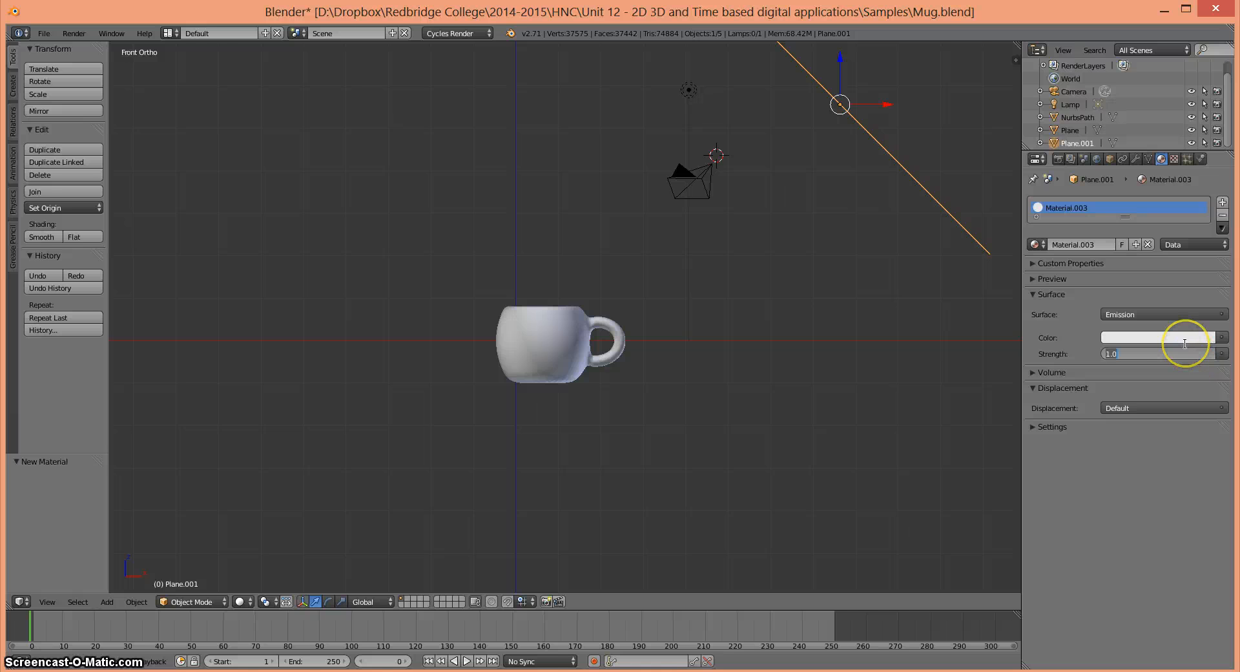
{"action": "key", "text": "Return"}
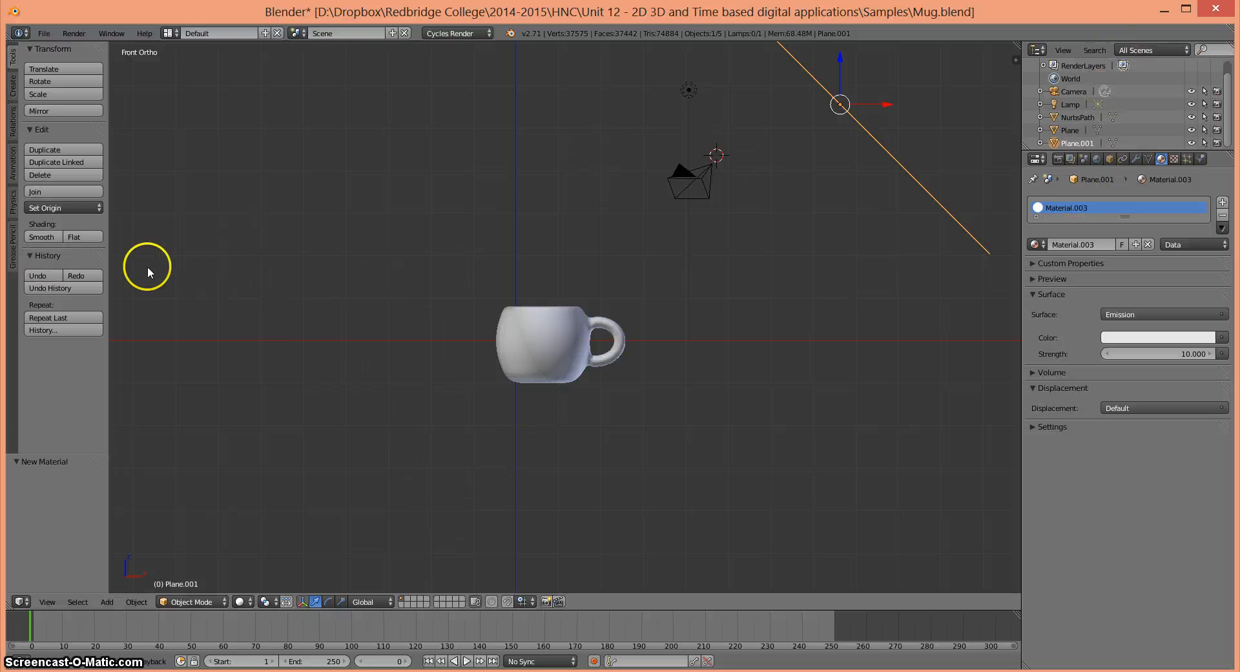
- Switch the viewport to the camera view and set the render output file to mug.png in the Unit 12 Samples folder
{"action": "left_click", "coordinate": [48, 602]}
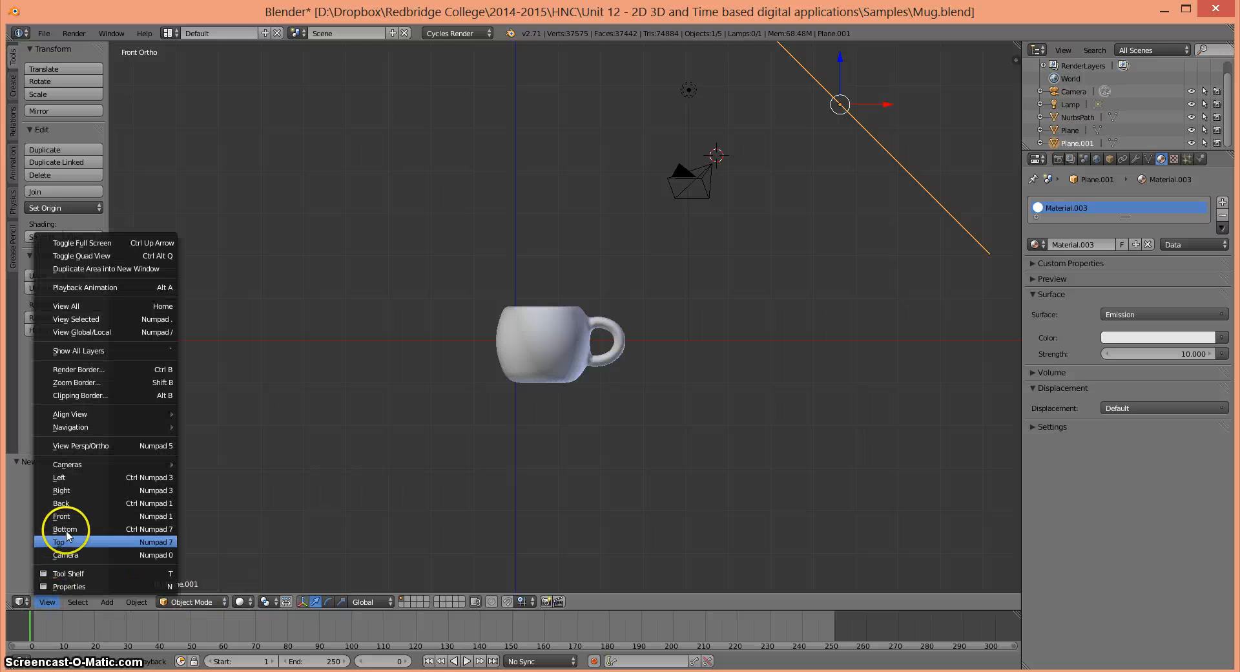
{"action": "left_click", "coordinate": [68, 556]}
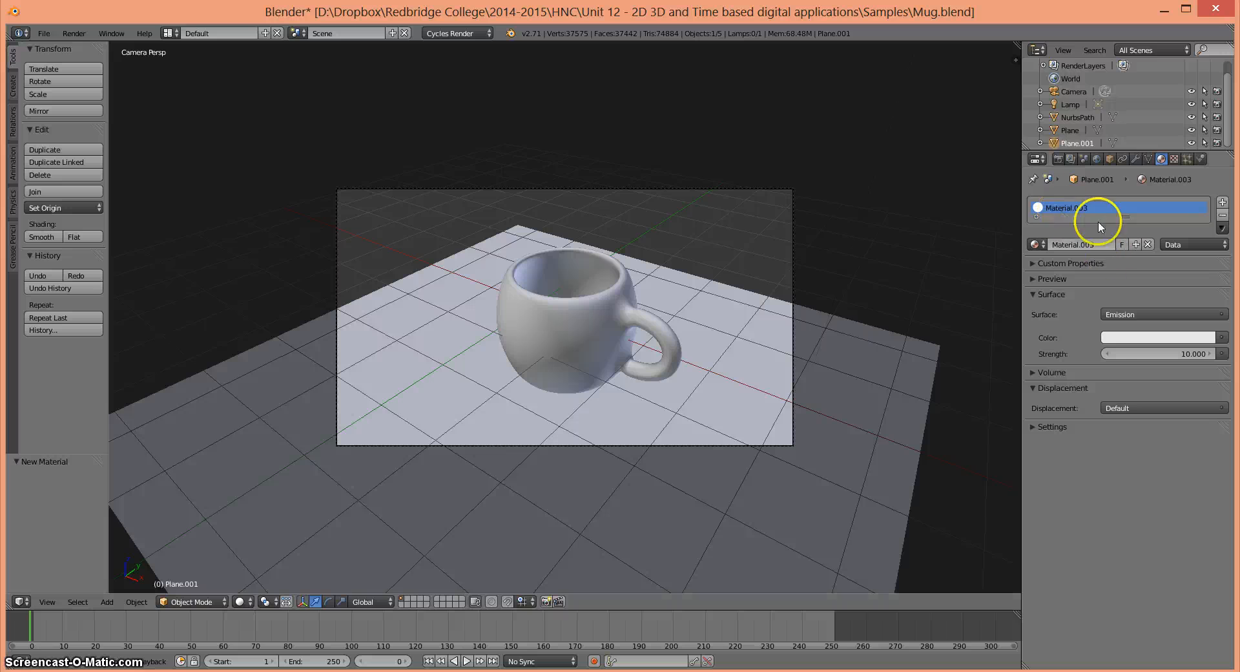
{"action": "left_click", "coordinate": [1059, 160]}
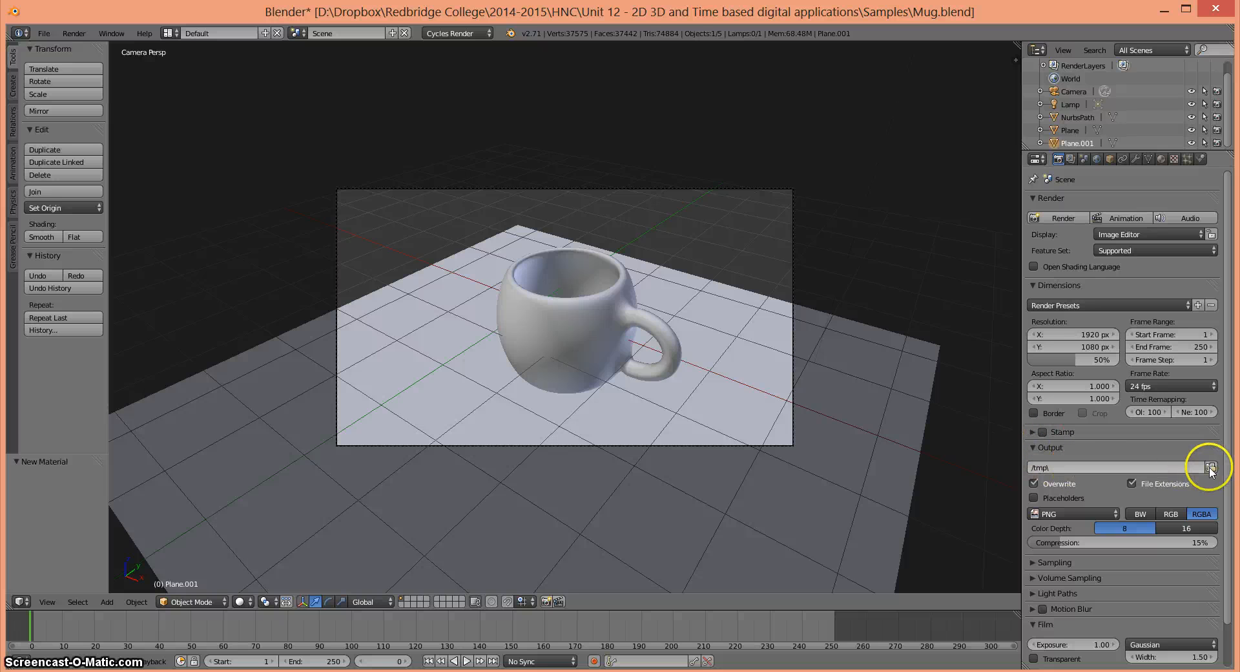
{"action": "left_click", "coordinate": [1036, 467]}
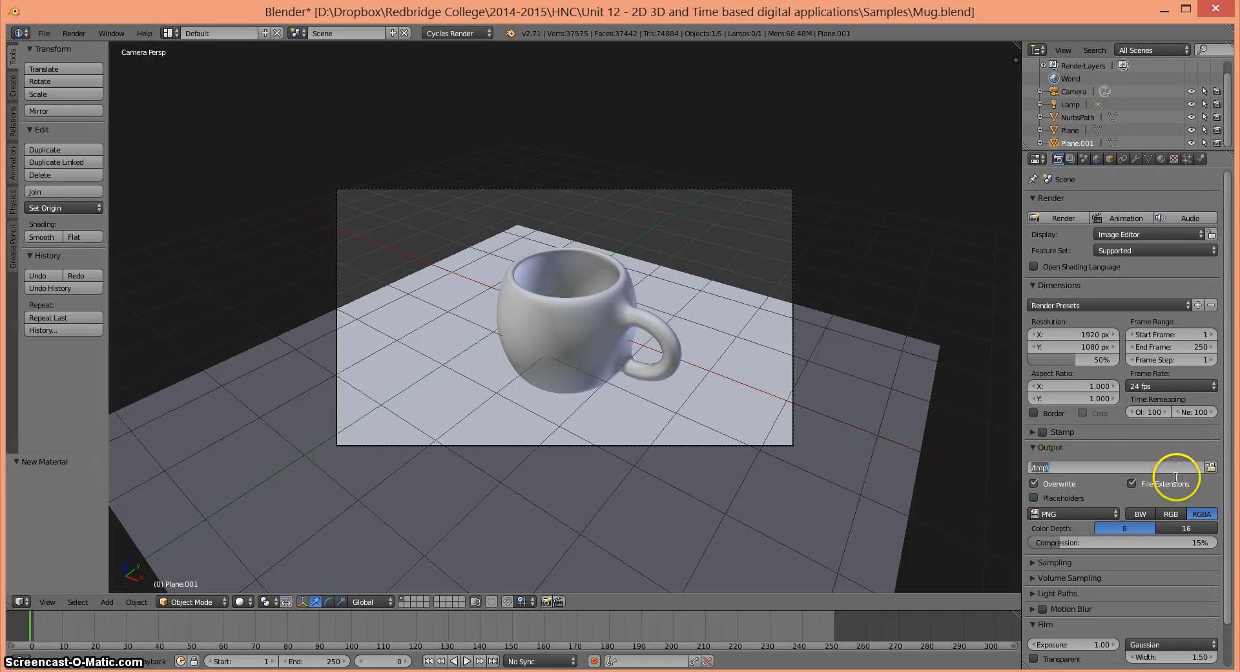
{"action": "left_click", "coordinate": [1212, 467]}
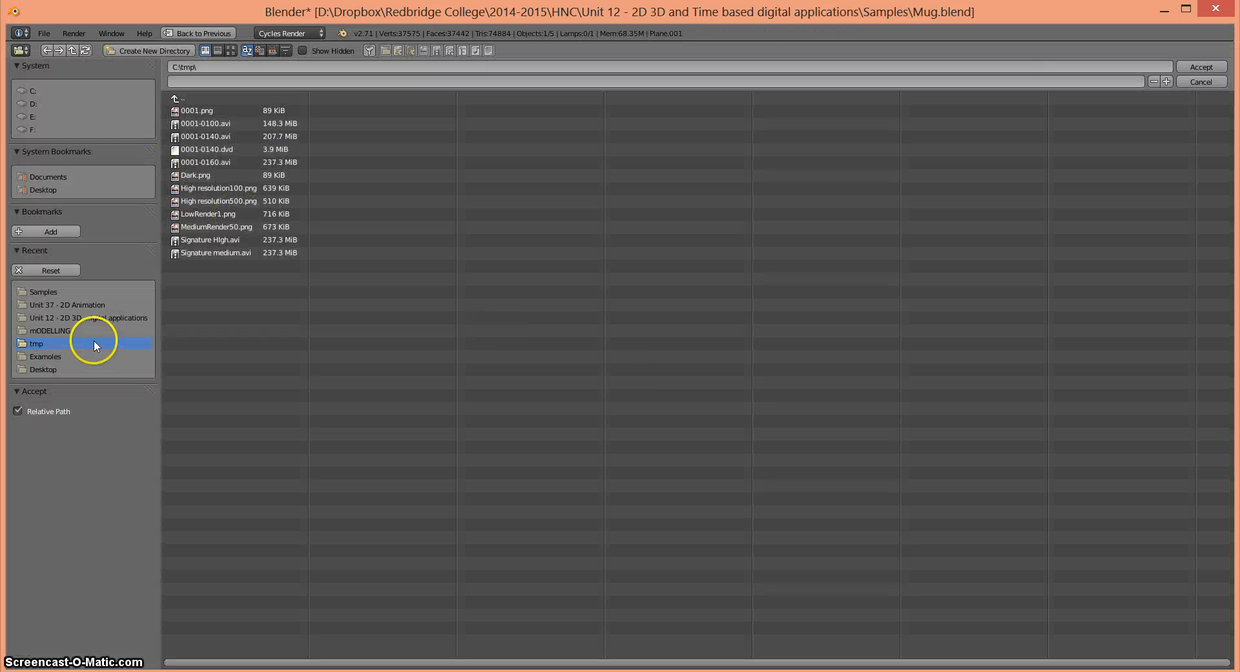
{"action": "left_click", "coordinate": [63, 316]}
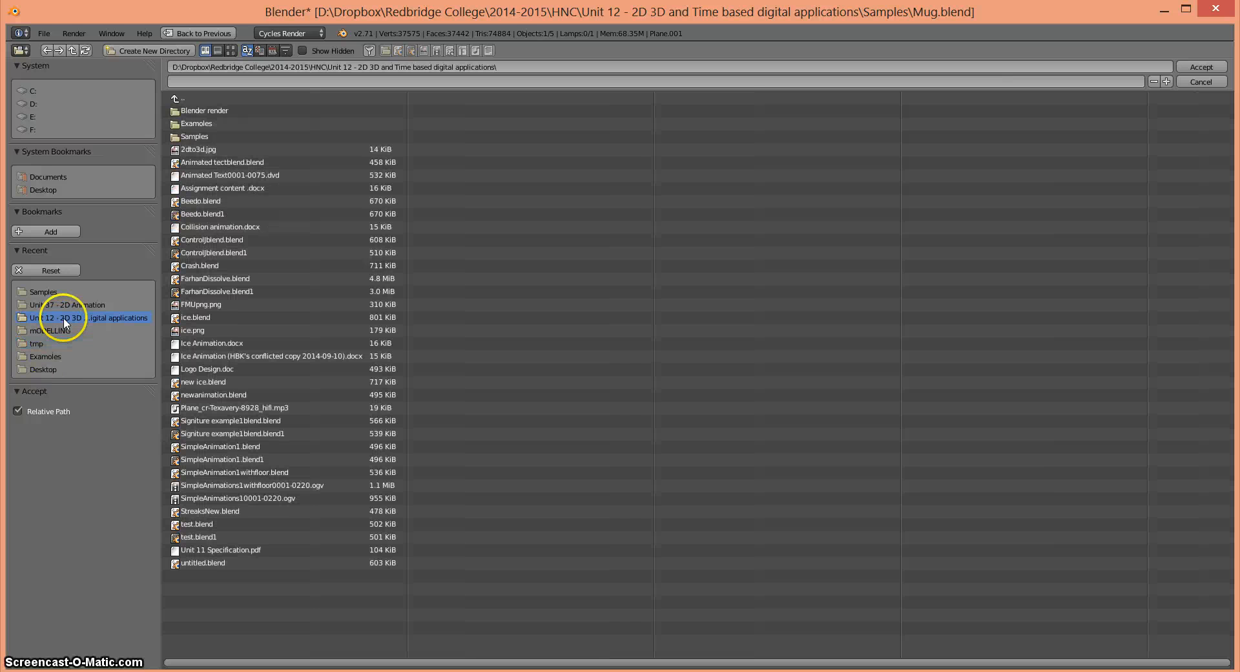
{"action": "left_click", "coordinate": [196, 124]}
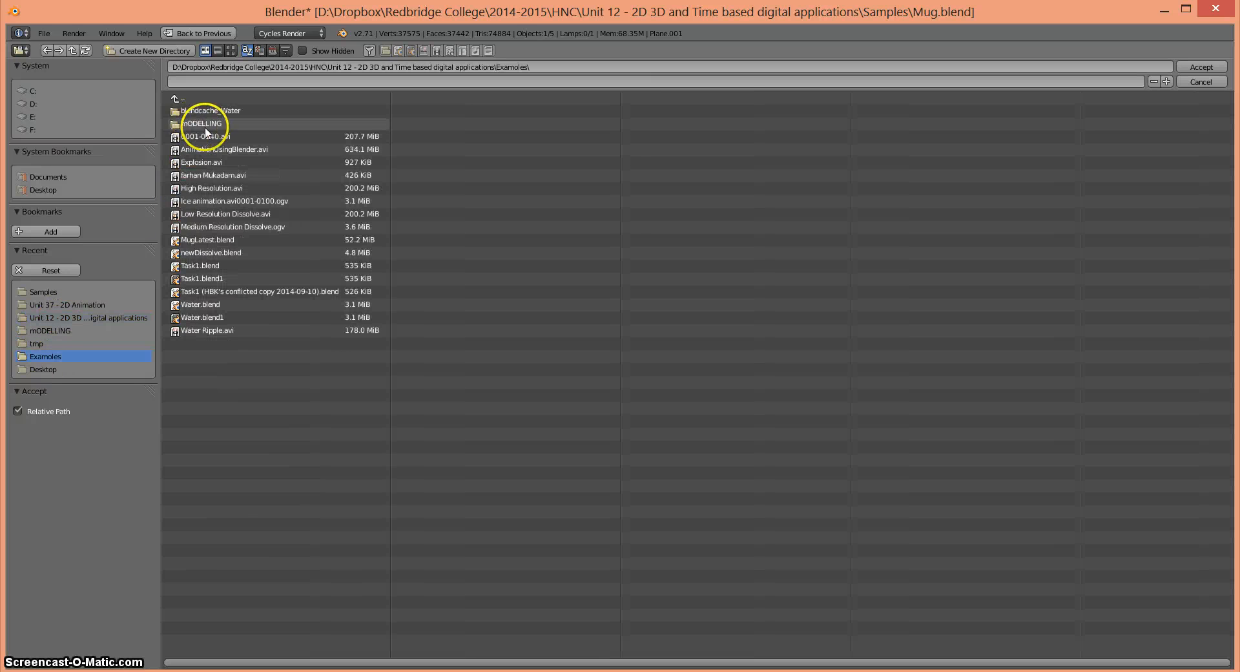
{"action": "key", "text": "BackSpace"}
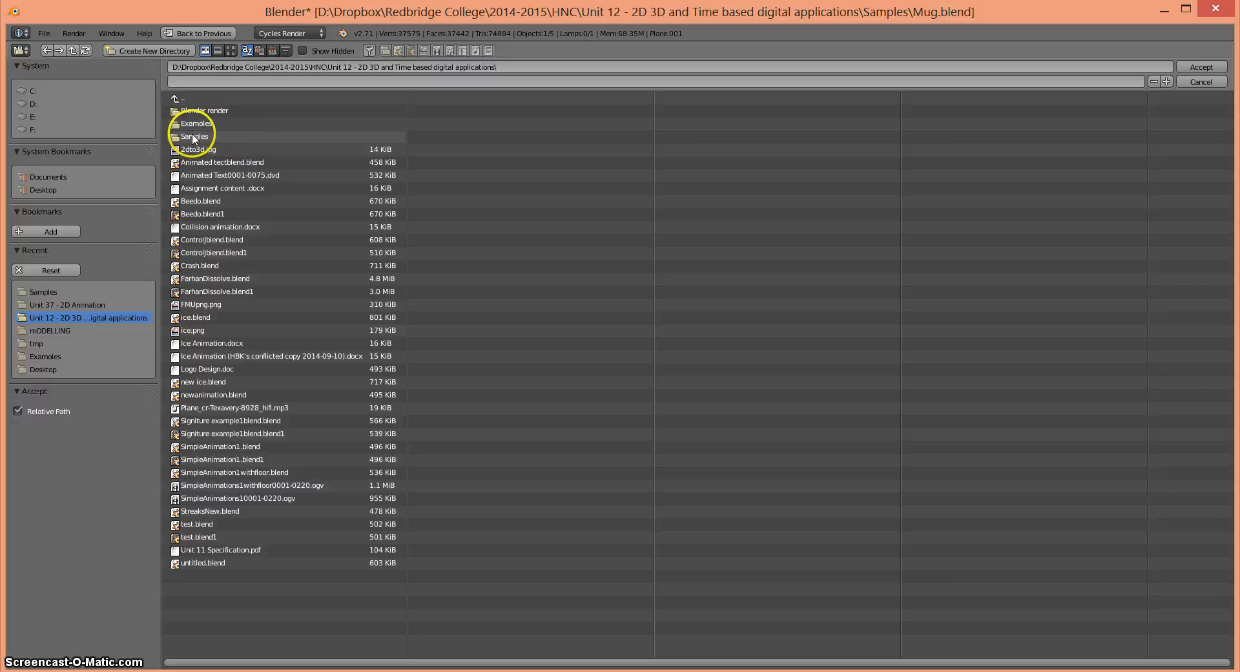
{"action": "double_click", "coordinate": [193, 134]}
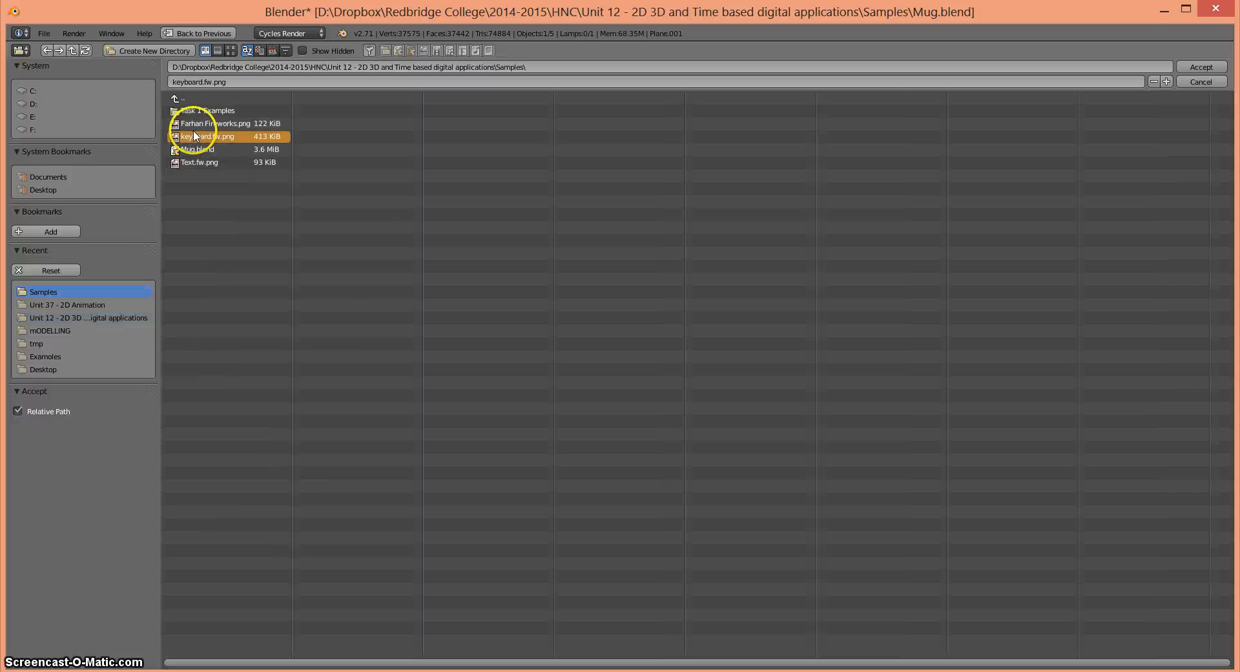
{"action": "left_click", "coordinate": [202, 82]}
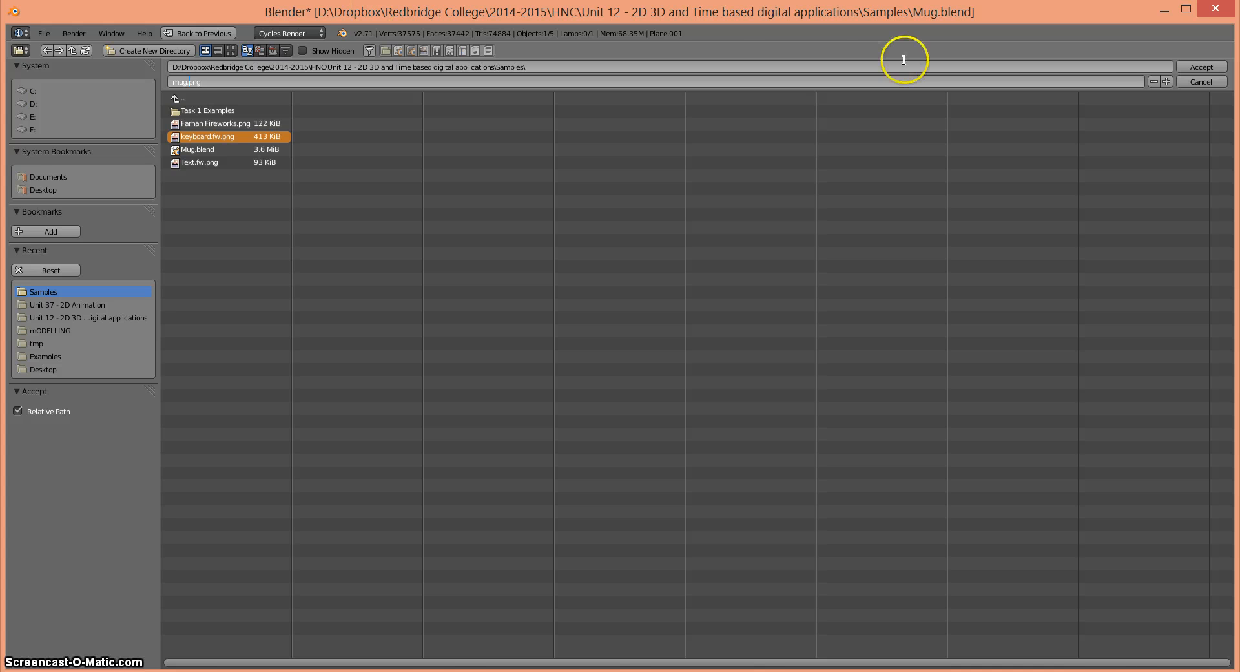
{"action": "left_click", "coordinate": [1200, 66]}
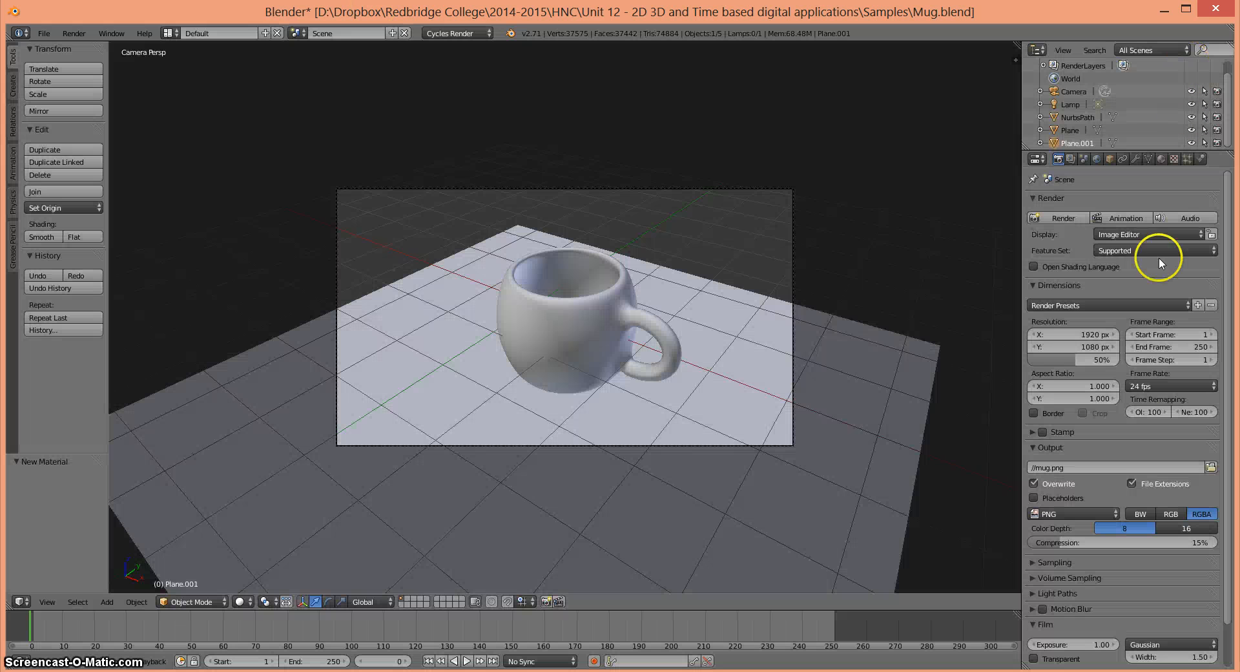
- Expand the Sampling settings and render the mug scene as a still image
{"action": "left_click", "coordinate": [1067, 511]}
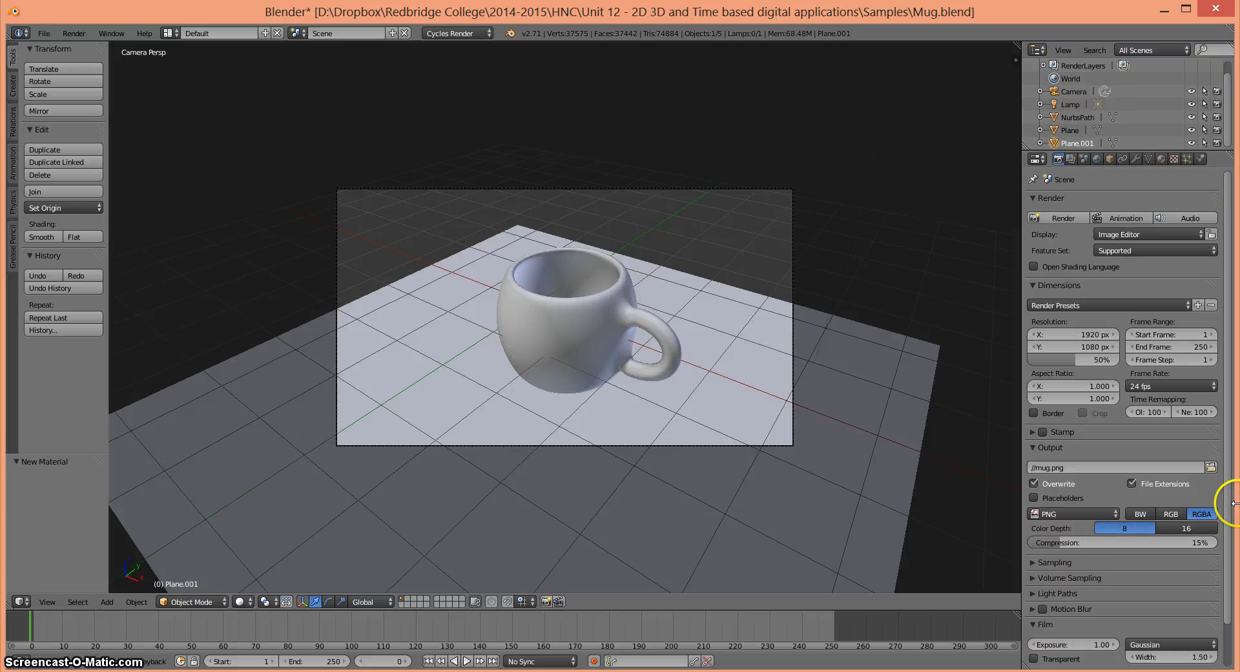
{"action": "scroll", "coordinate": [1221, 517], "scroll_direction": "down", "scroll_amount": 2}
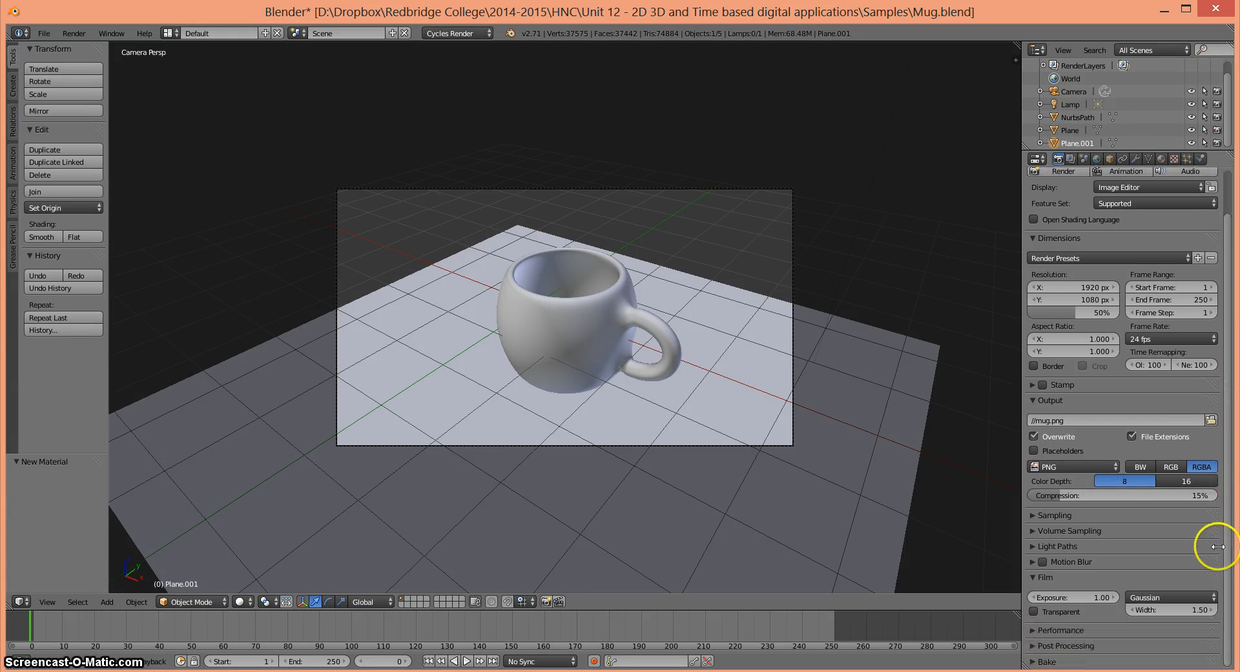
{"action": "left_click", "coordinate": [1034, 514]}
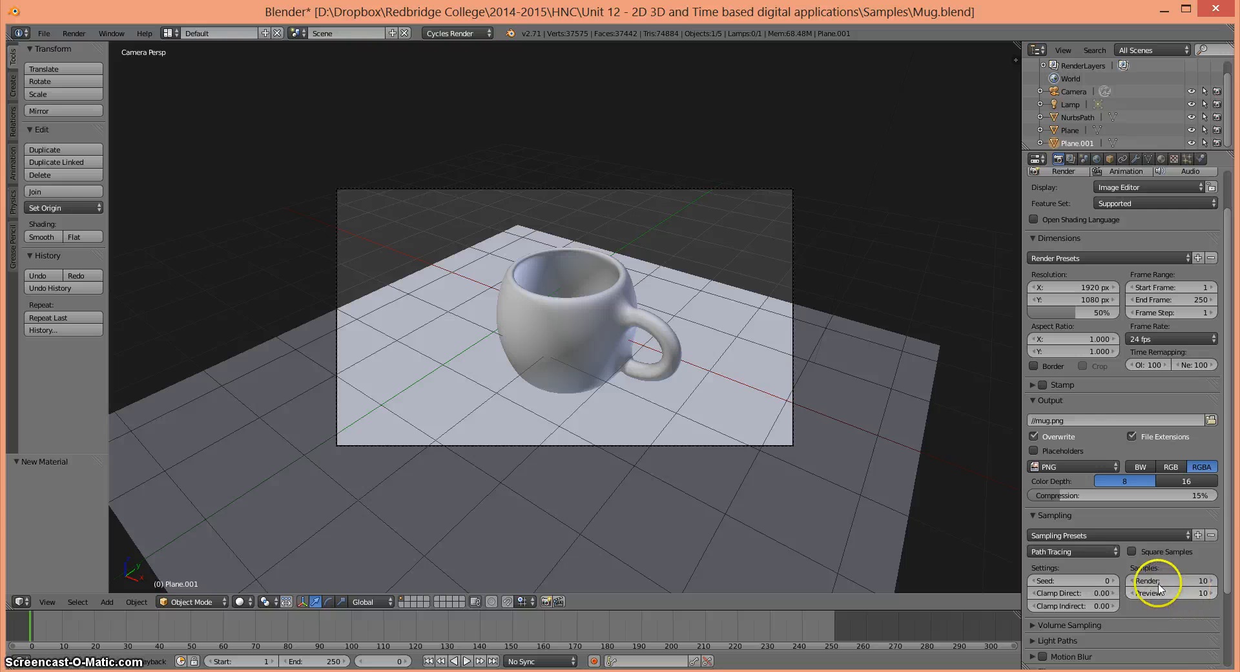
{"action": "scroll", "coordinate": [1231, 539], "scroll_direction": "up", "scroll_amount": 3}
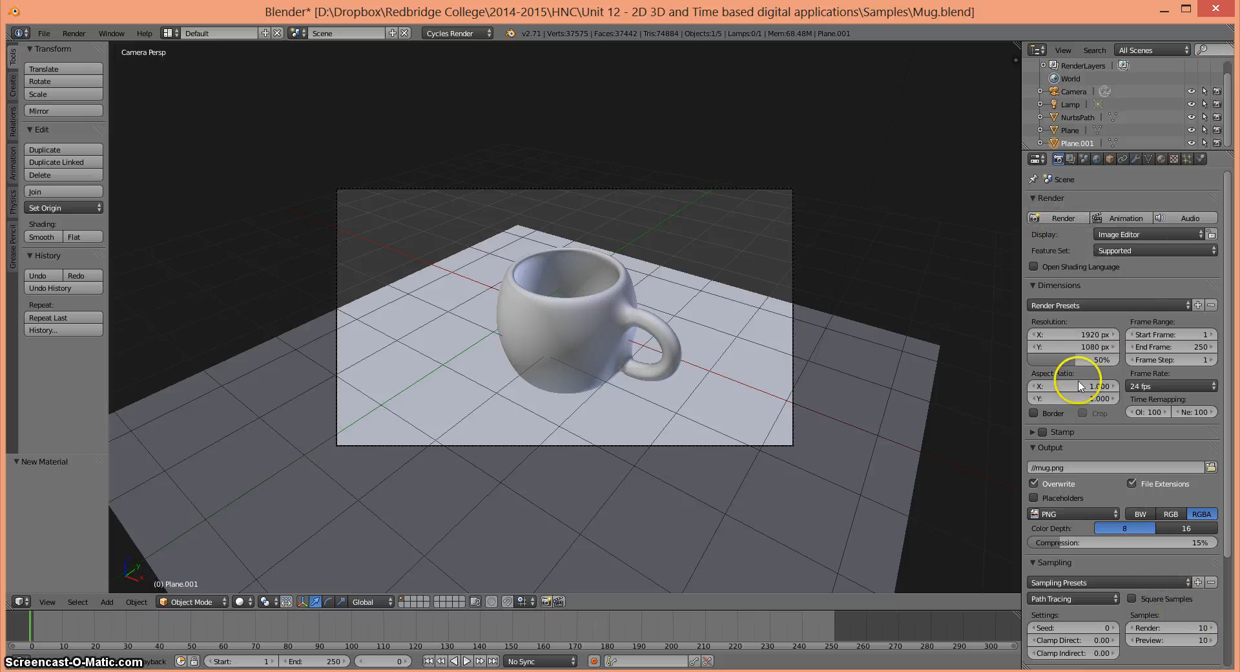
{"action": "left_click", "coordinate": [1059, 219]}
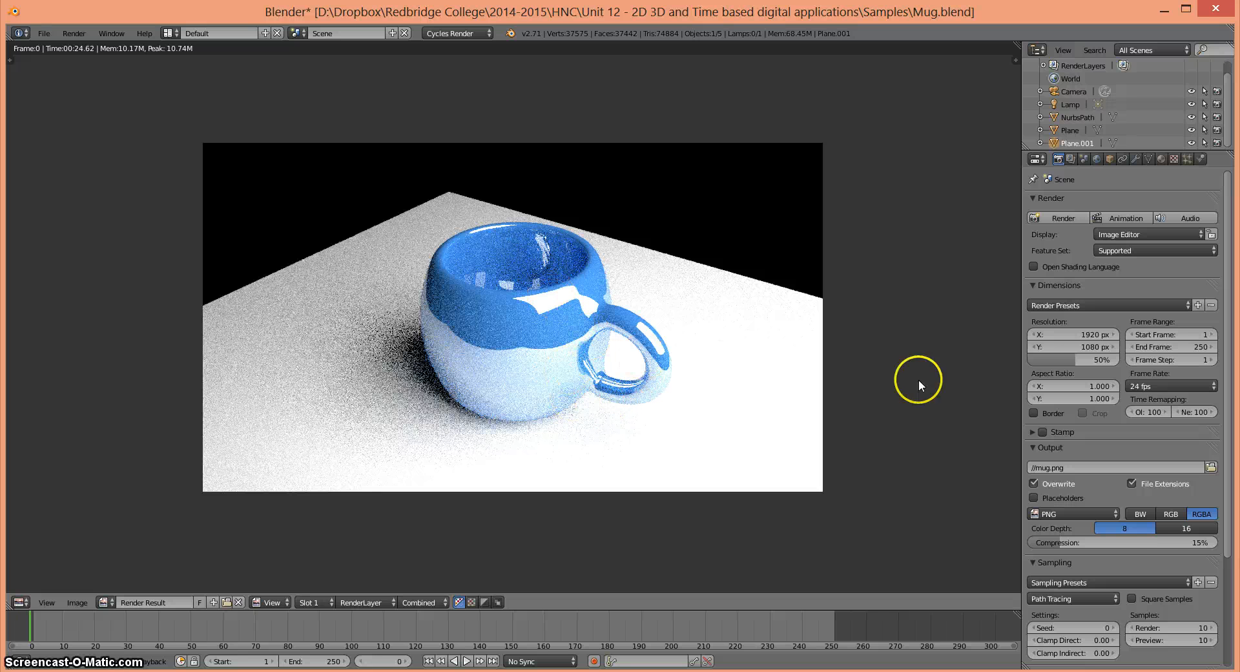
- Switch to Windows Photo Viewer and compare the noise in the mug renders from LowRender1.png through SuperHigh Resolution1000.png, closing the viewer when done
{"action": "left_click", "coordinate": [1187, 629]}
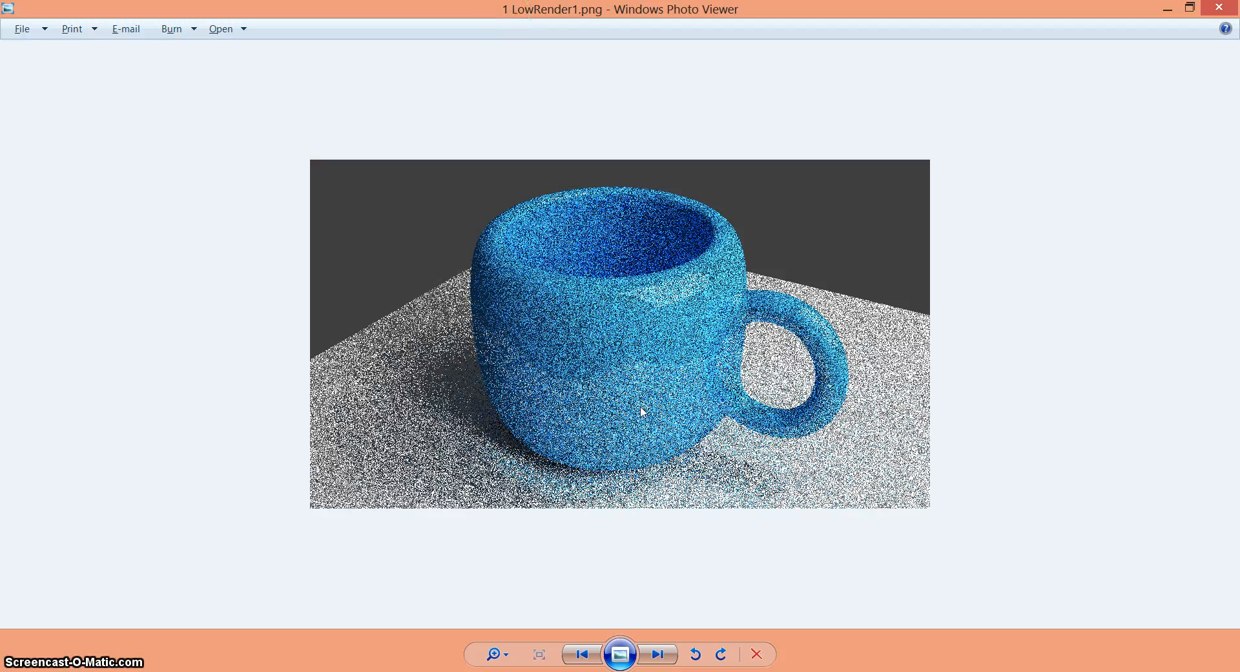
{"action": "key", "text": "Right"}
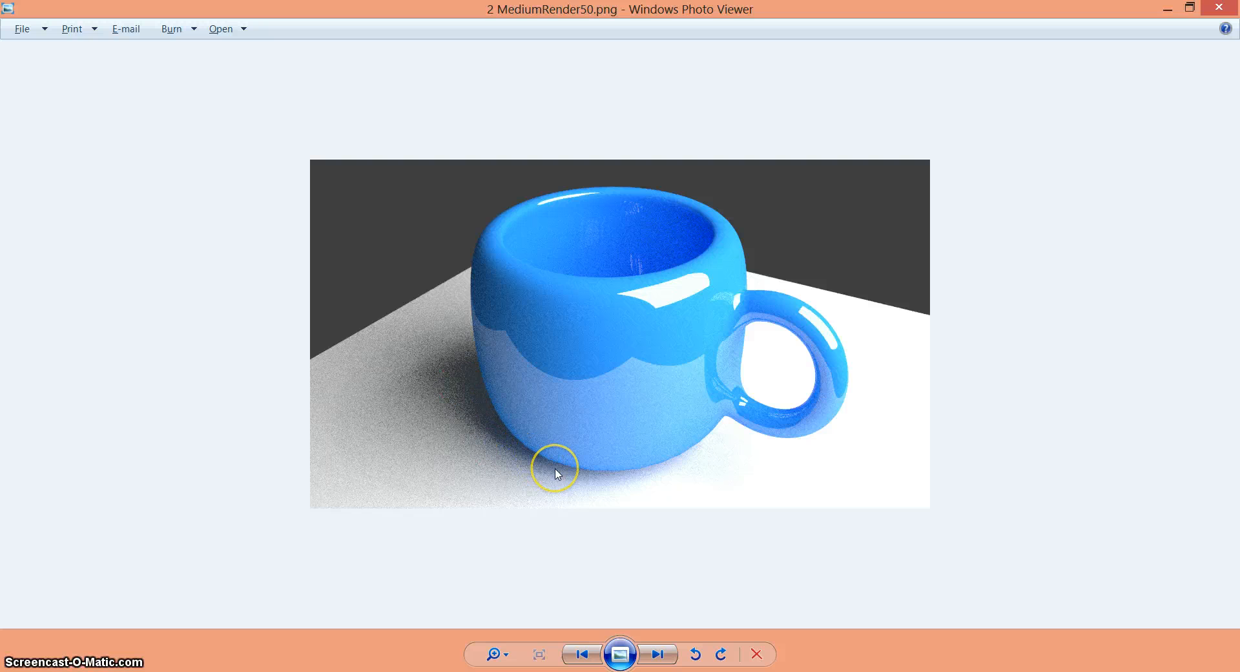
{"action": "key", "text": "Right"}
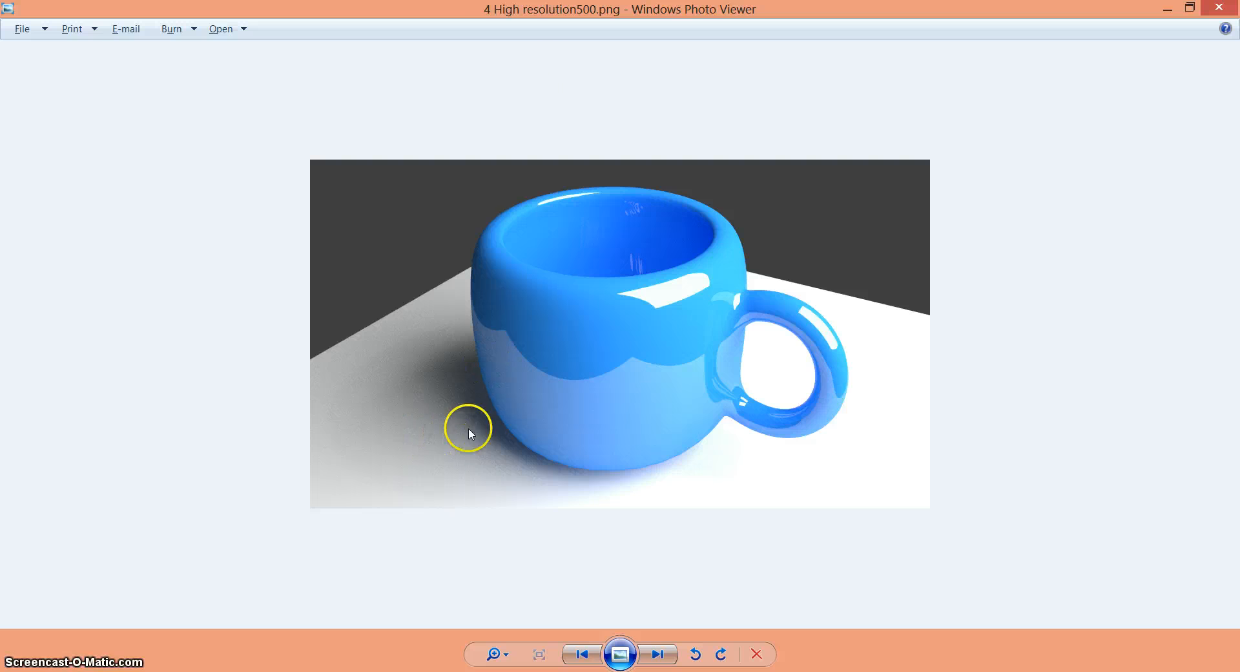
{"action": "key", "text": "Right"}
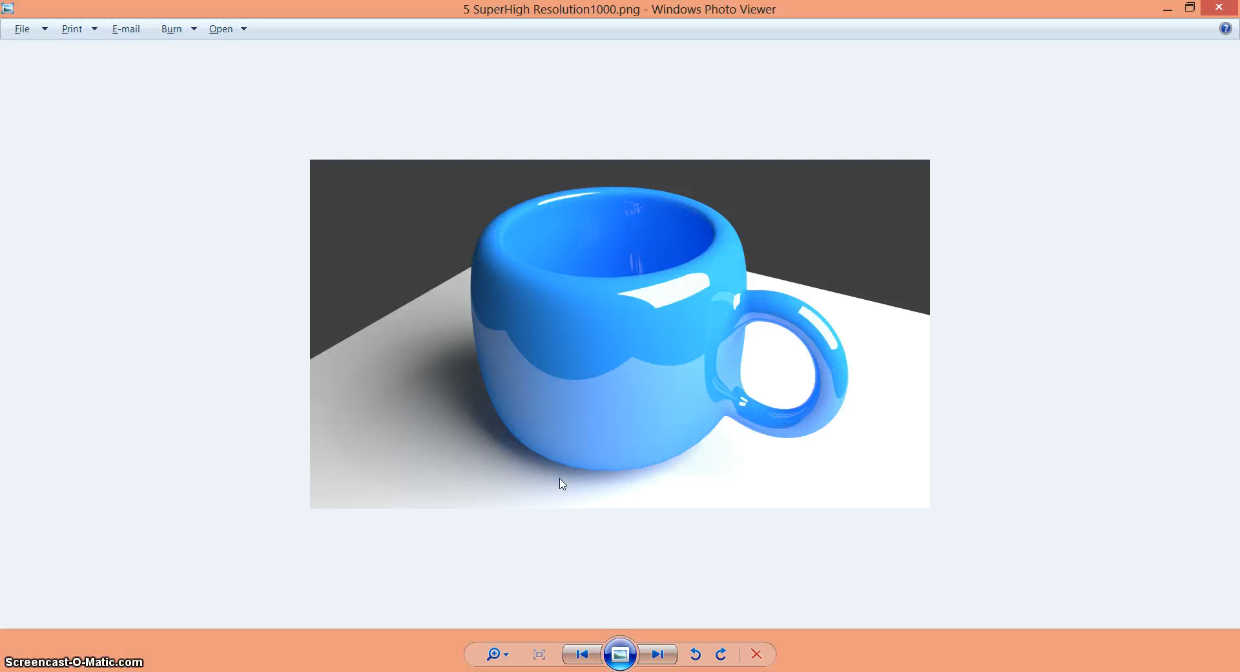
{"action": "key", "text": "Left"}
{"action": "key", "text": "Left"}
{"action": "key", "text": "Left"}
{"action": "key", "text": "Left"}
{"action": "key", "text": "Left"}
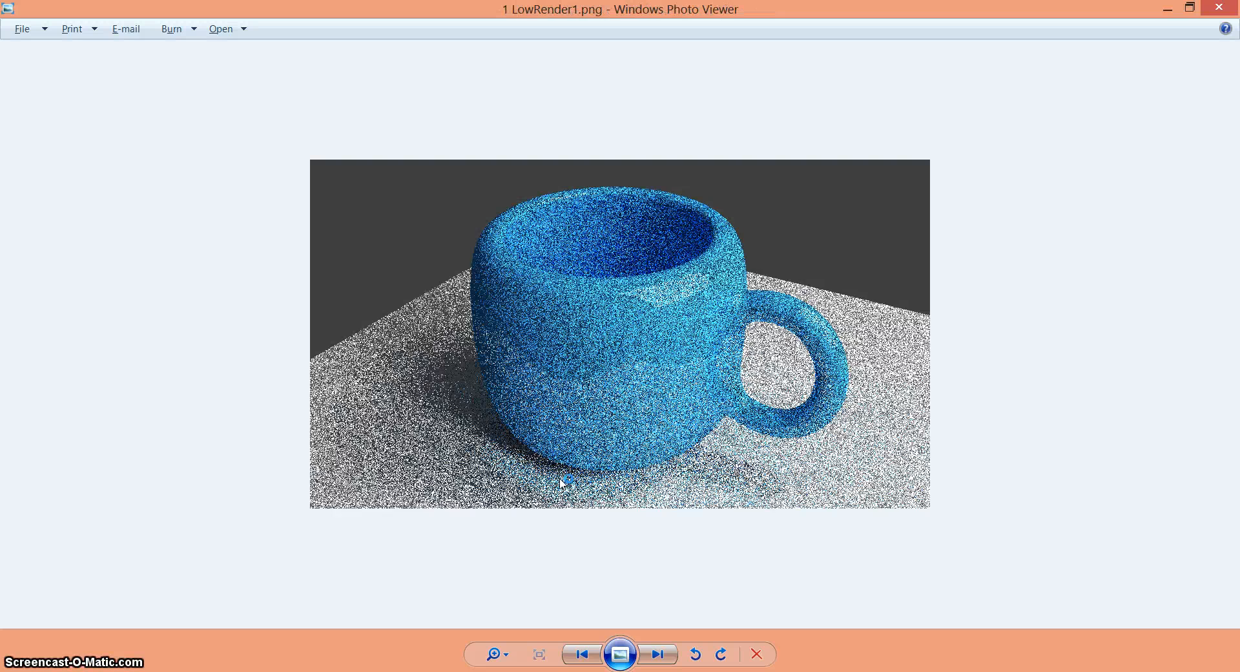
{"action": "key", "text": "Right"}
{"action": "key", "text": "Right"}
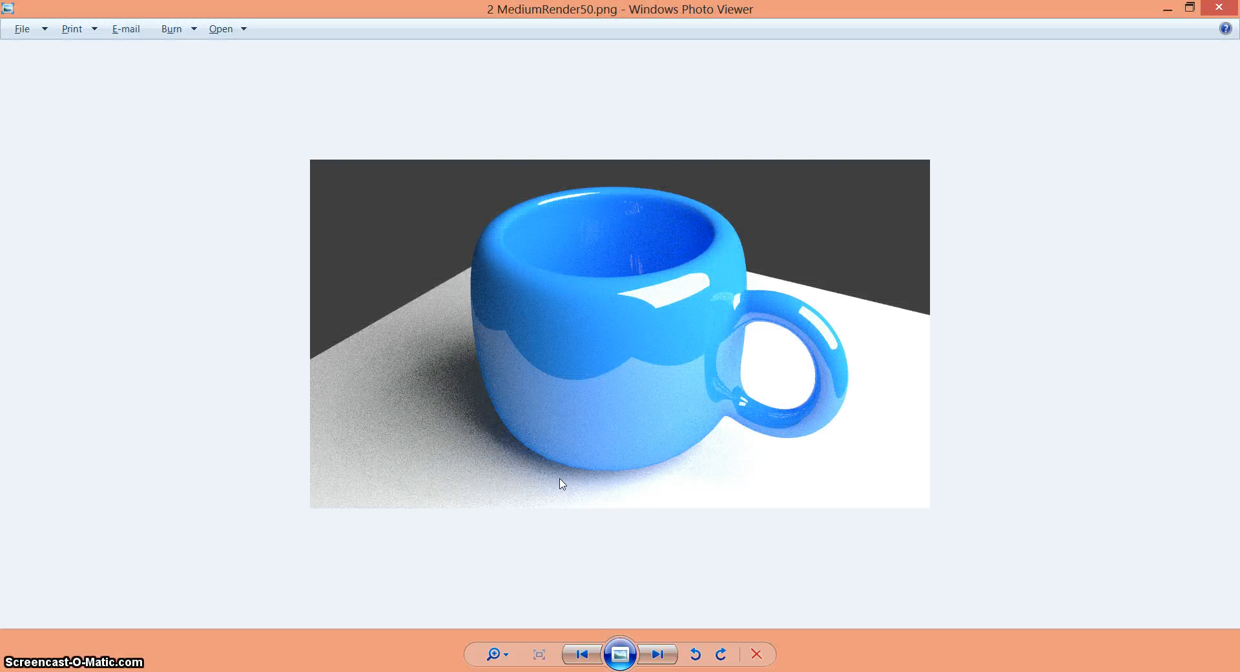
{"action": "key", "text": "Right"}
{"action": "key", "text": "Right"}
{"action": "key", "text": "Right"}
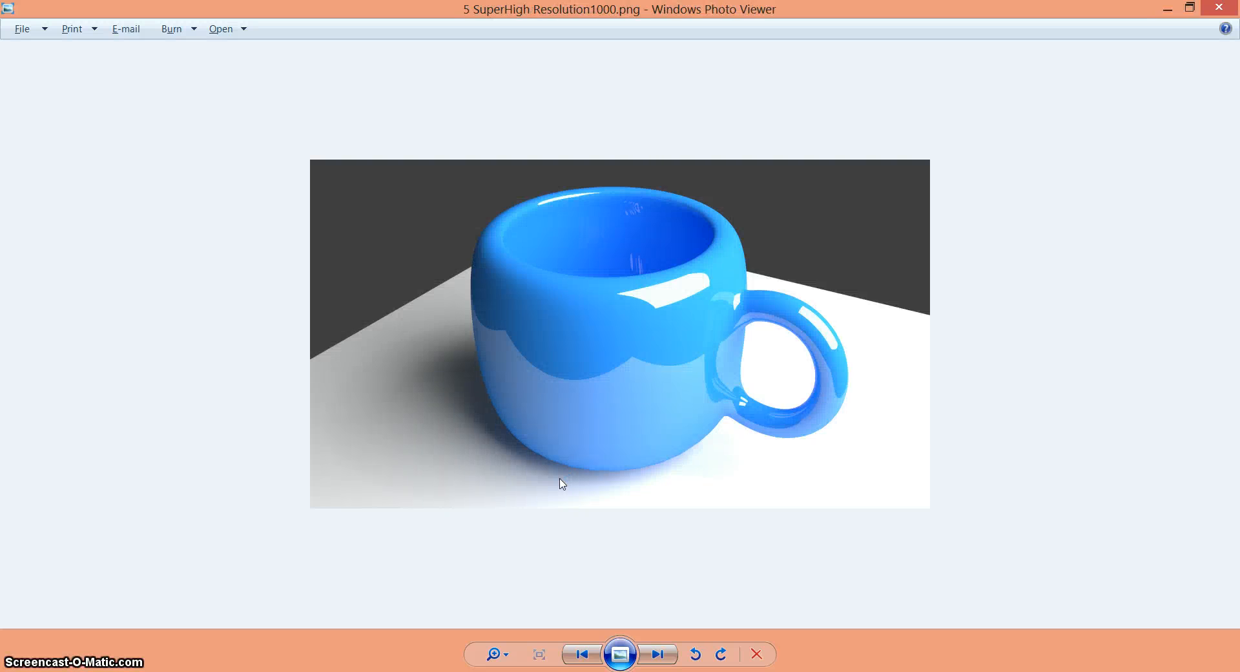
{"action": "key", "text": "Right"}
{"action": "key", "text": "Right"}
{"action": "key", "text": "Right"}
{"action": "key", "text": "Right"}
{"action": "key", "text": "Right"}
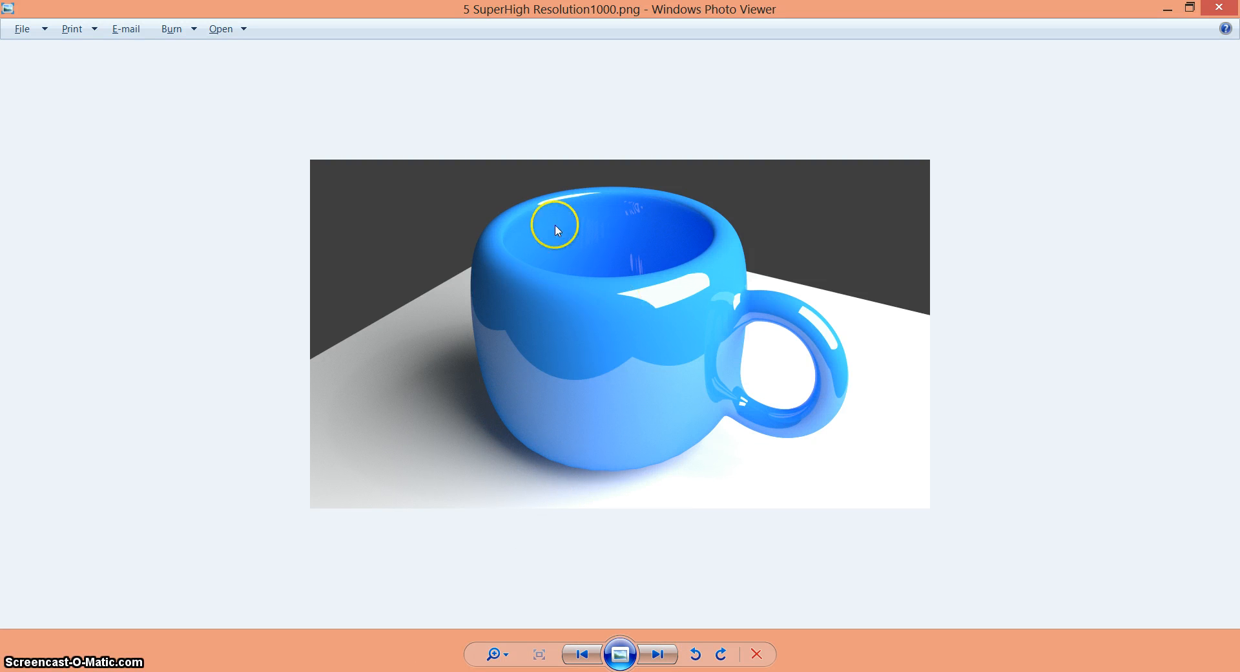
{"action": "mouse_move", "coordinate": [1221, 7]}
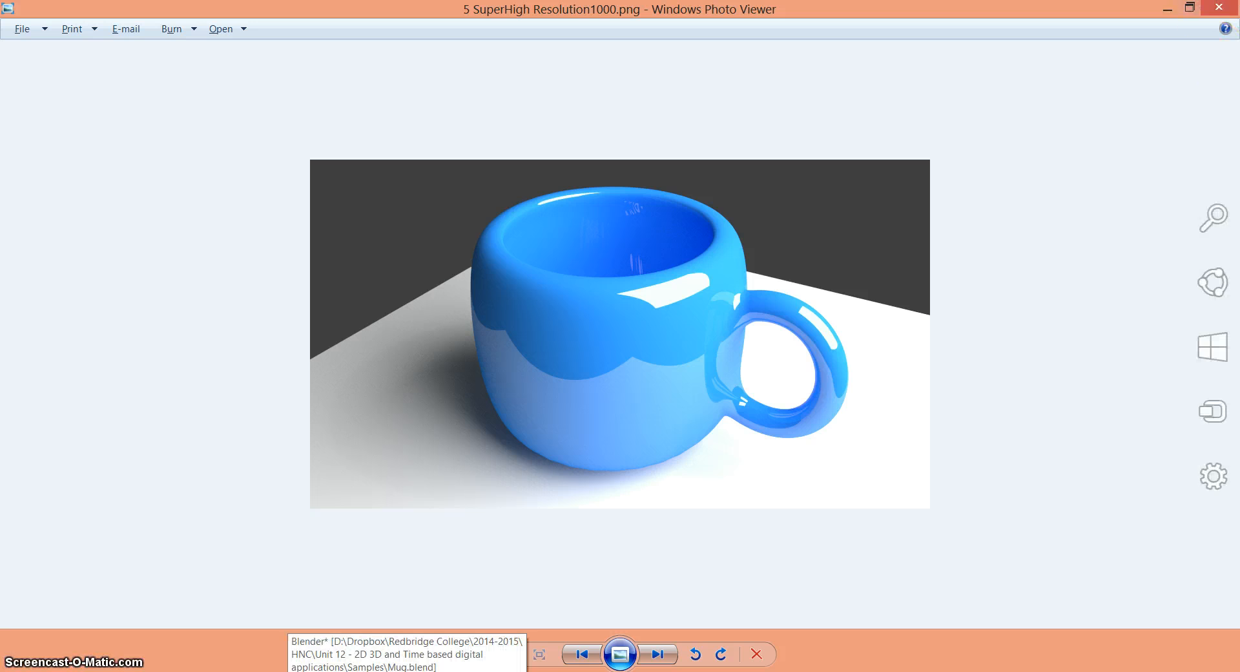
{"action": "left_click", "coordinate": [1217, 8]}
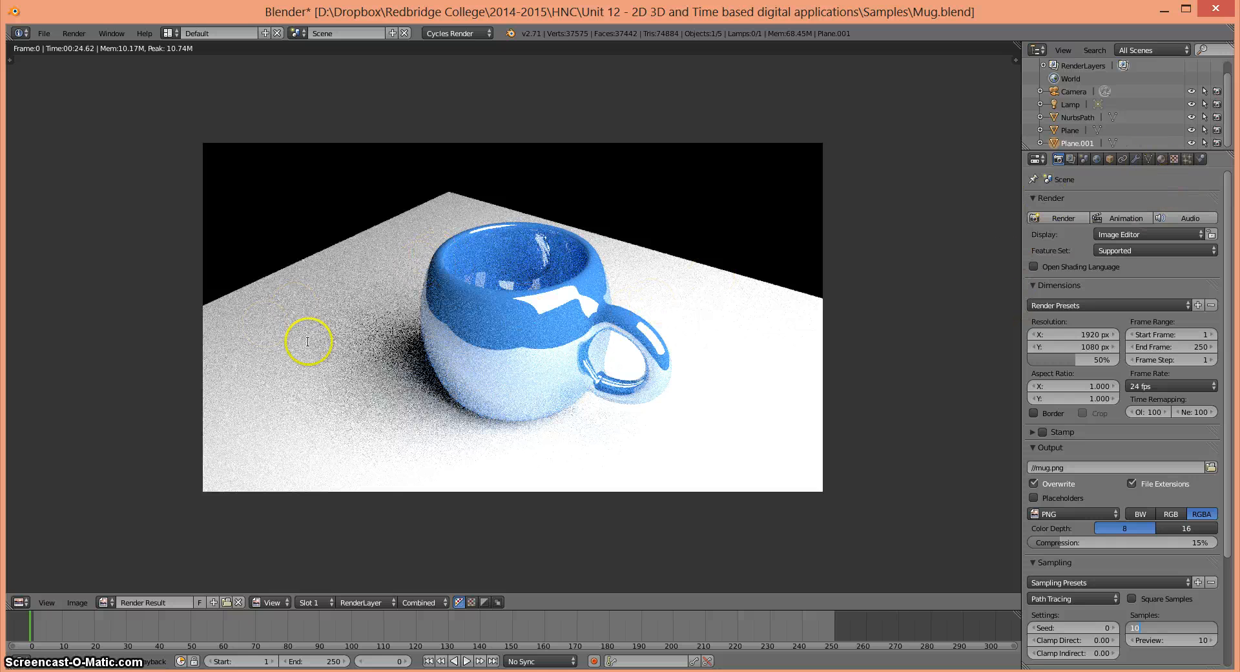
- Set the render samples to 10 and return from the render result to the 3D view
{"action": "key", "text": "Return"}
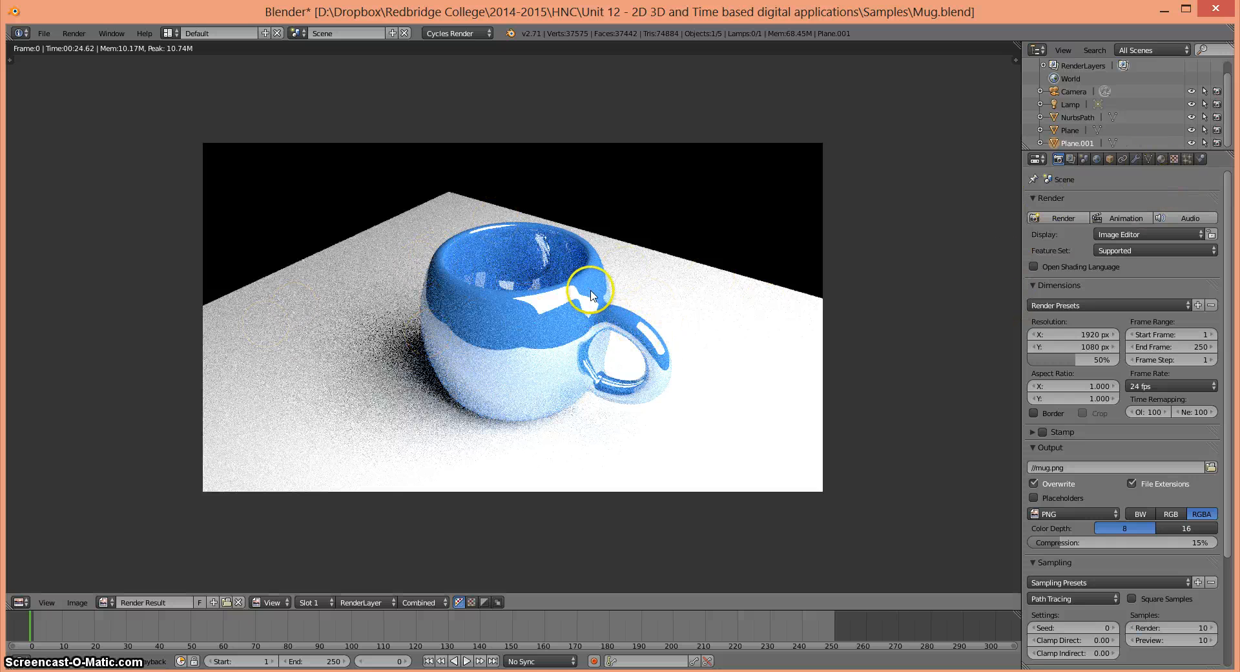
{"action": "key", "text": "Escape"}
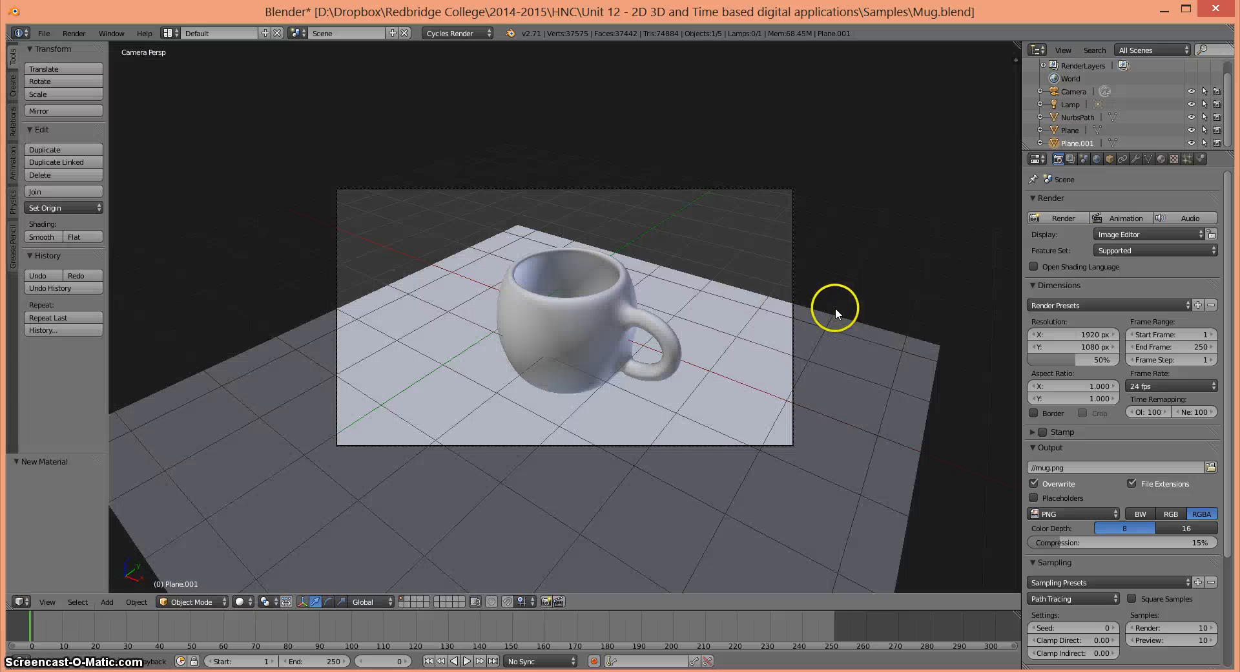
- Select the mug and set the roughness of its Glossy BSDF shader to 10
{"action": "right_click", "coordinate": [541, 331]}
{"action": "key", "text": "g"}
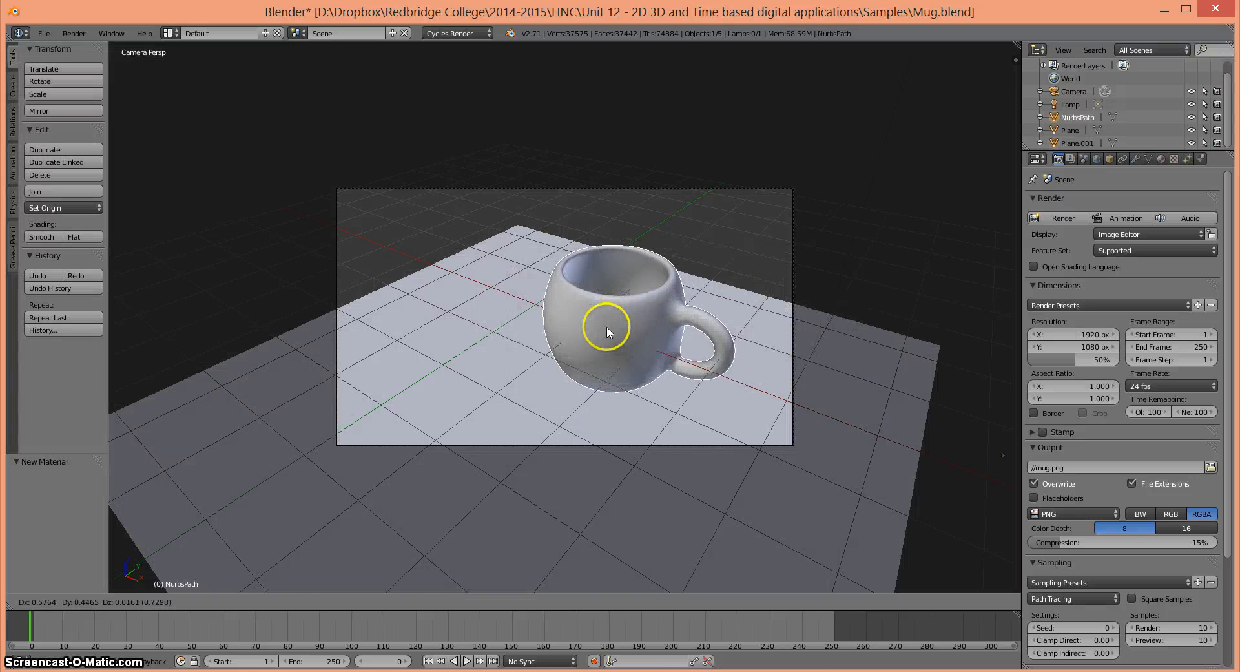
{"action": "right_click", "coordinate": [607, 327]}
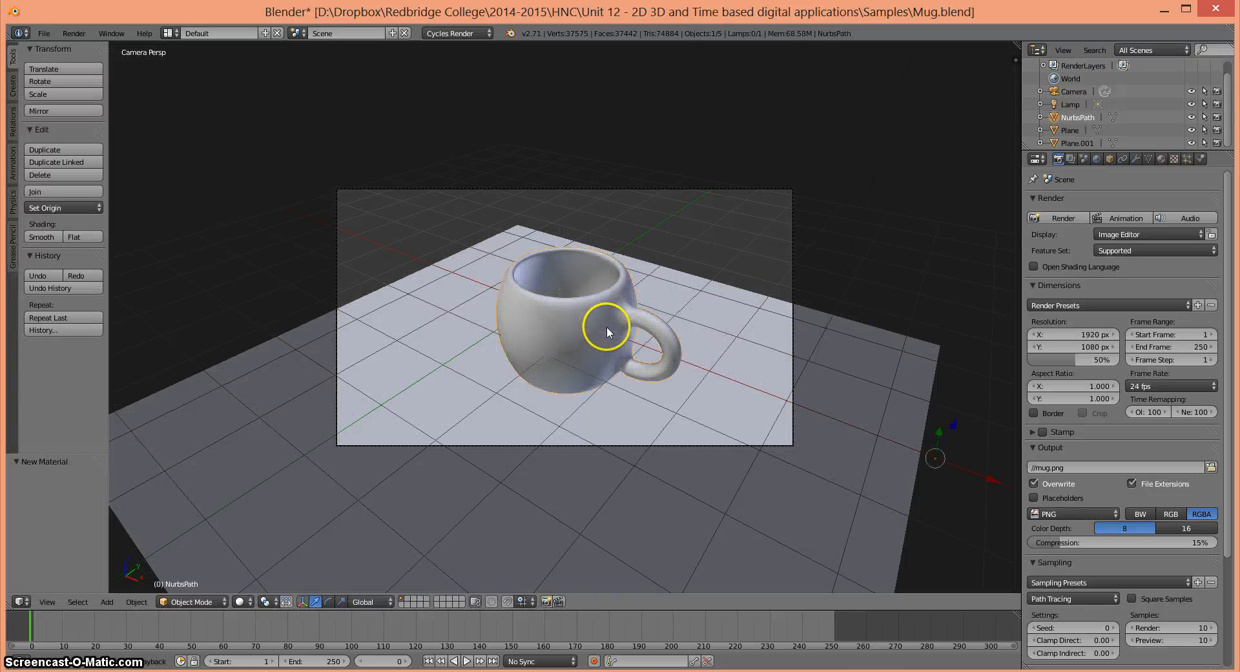
{"action": "left_click", "coordinate": [1159, 159]}
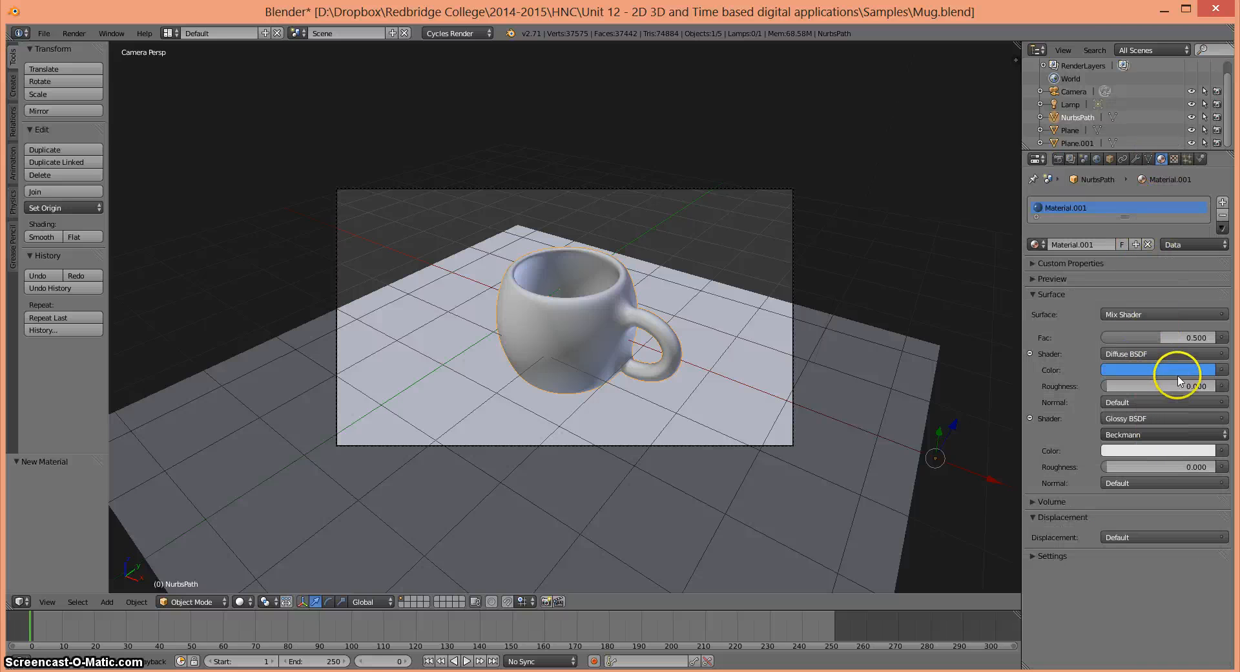
{"action": "left_click", "coordinate": [1178, 464]}
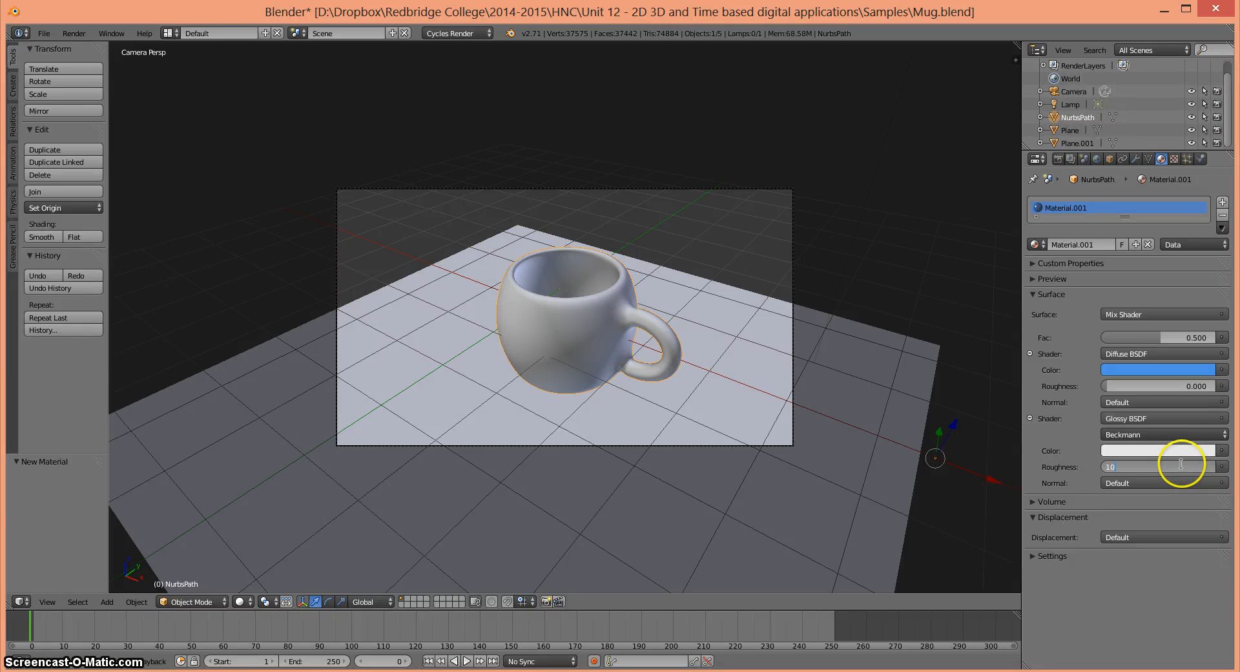
{"action": "type", "text": "10"}
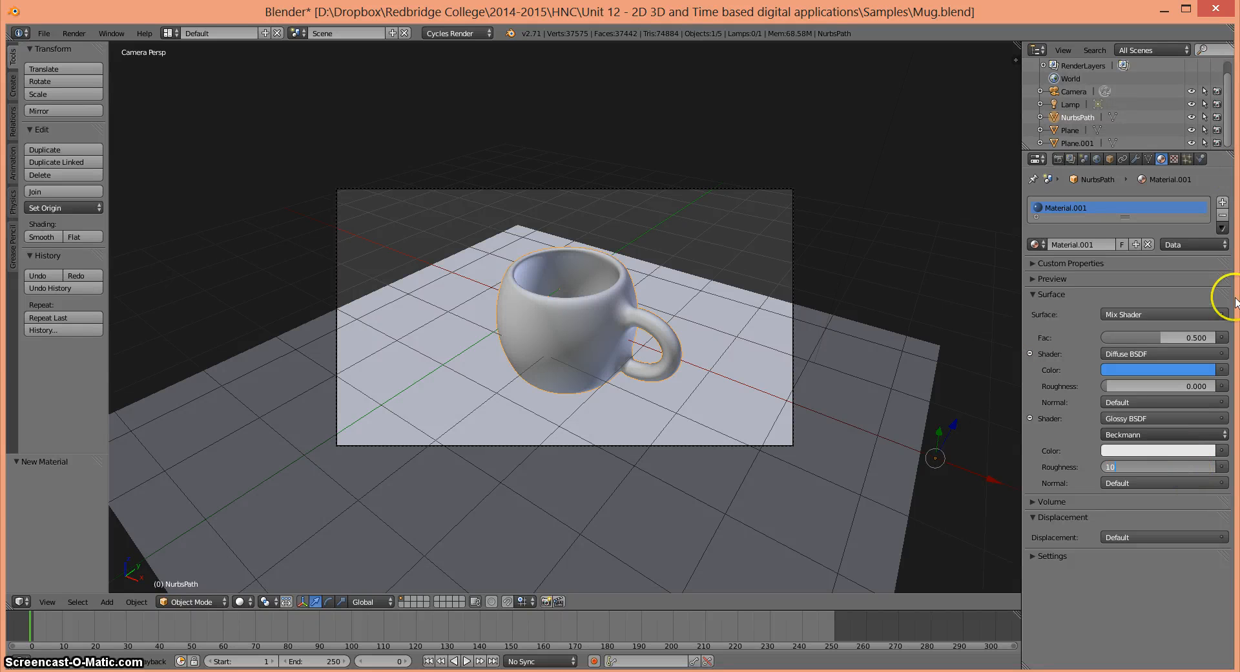
{"action": "key", "text": "Return"}
- Change the mug's diffuse color to red and replace its Glossy BSDF shader with Glass BSDF
{"action": "left_click", "coordinate": [1124, 372]}
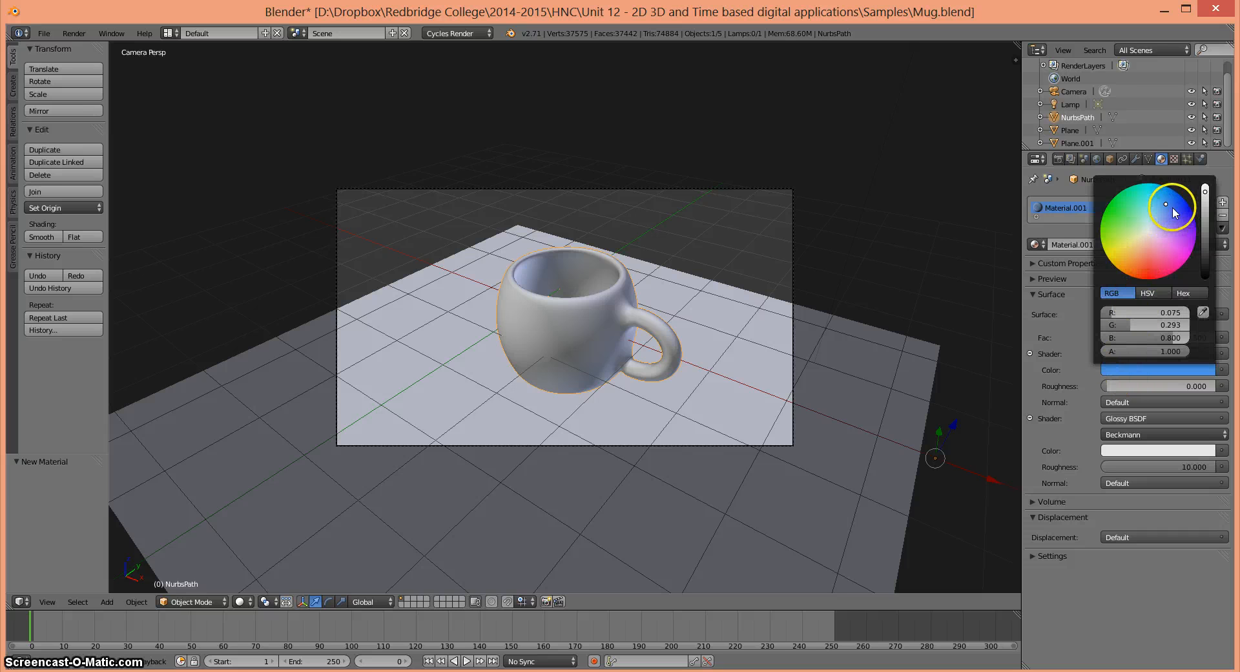
{"action": "left_click", "coordinate": [1156, 268]}
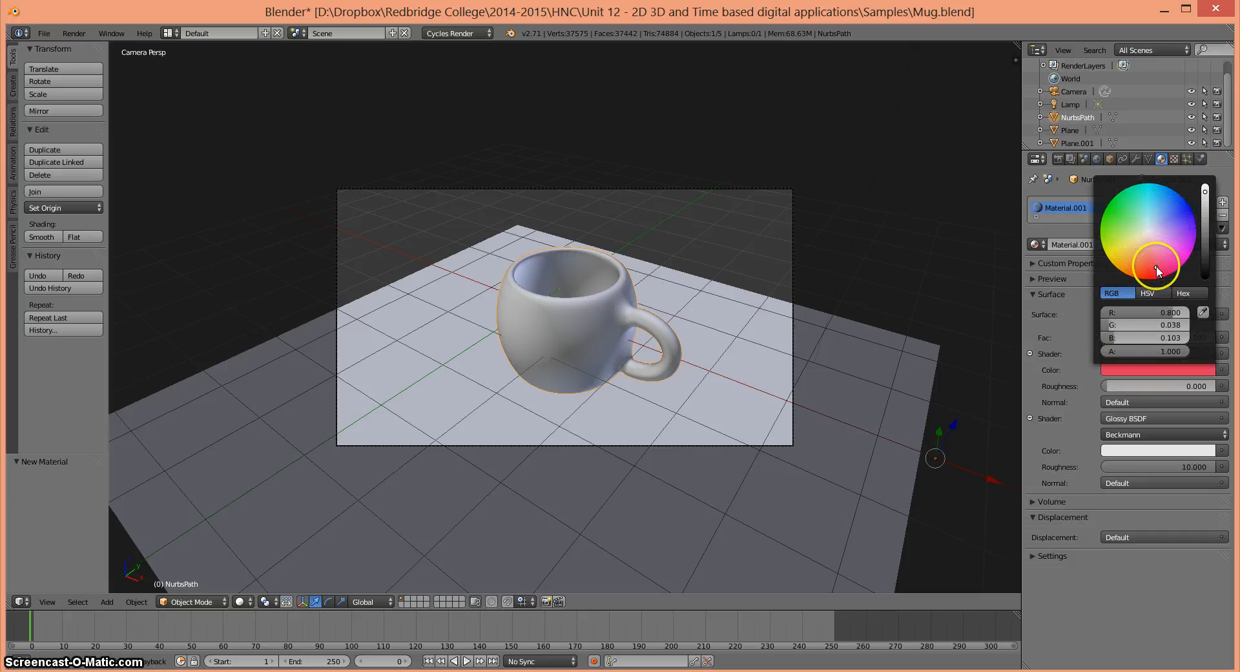
{"action": "left_click", "coordinate": [1124, 419]}
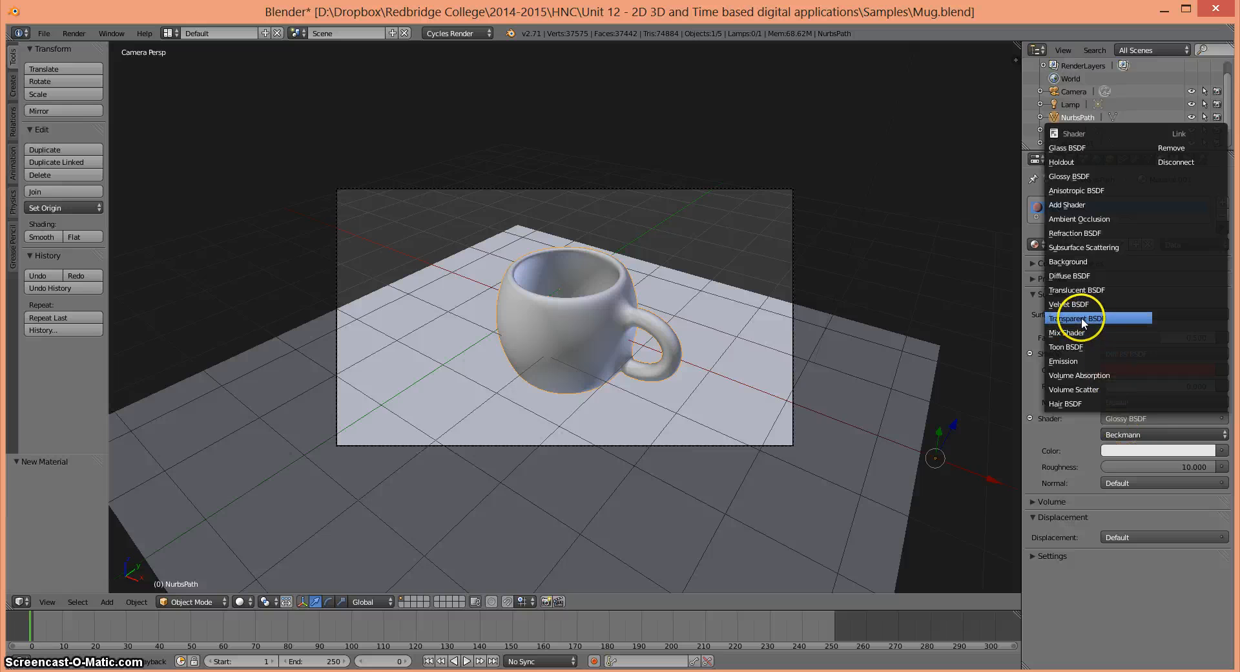
{"action": "left_click", "coordinate": [1061, 150]}
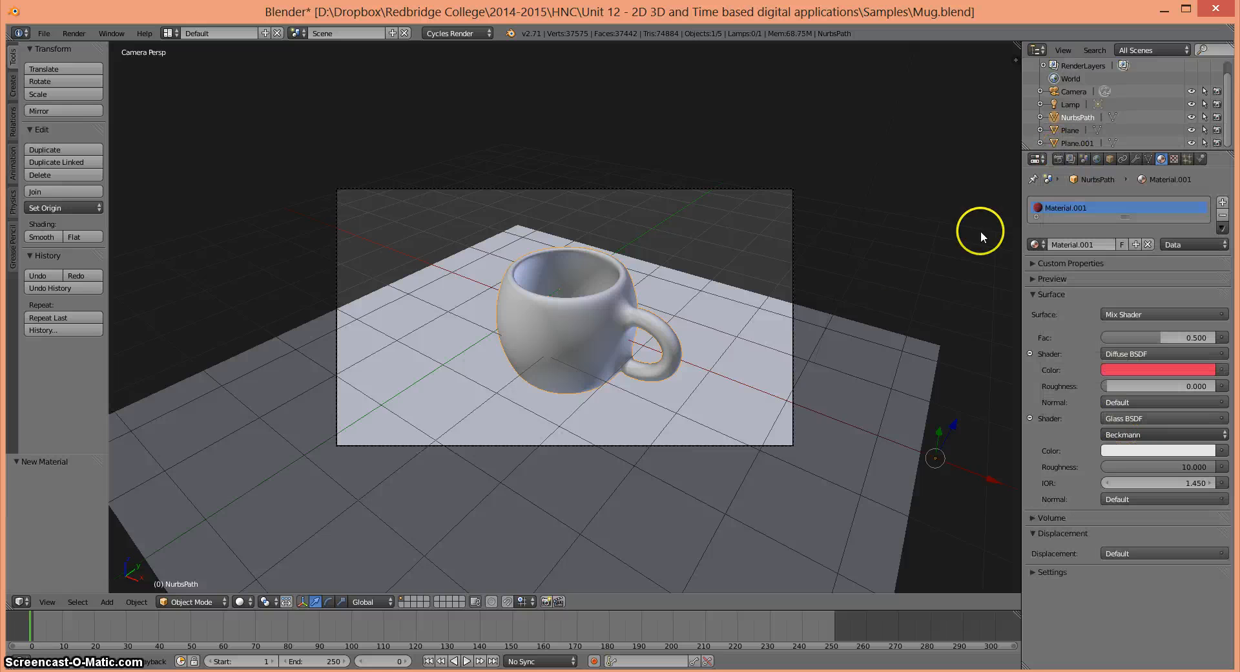
- Render the mug scene with the new material as a still image, then return to the 3D view
{"action": "left_click", "coordinate": [1056, 159]}
{"action": "left_click", "coordinate": [1063, 218]}
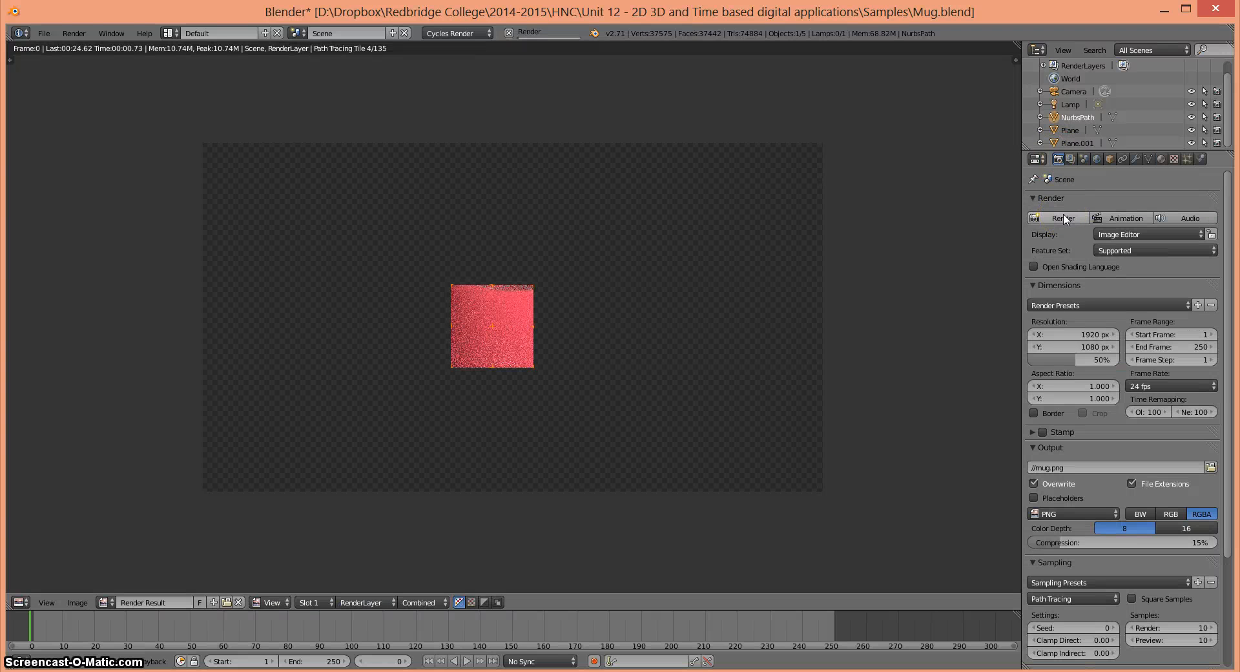
{"action": "left_click", "coordinate": [1076, 220]}
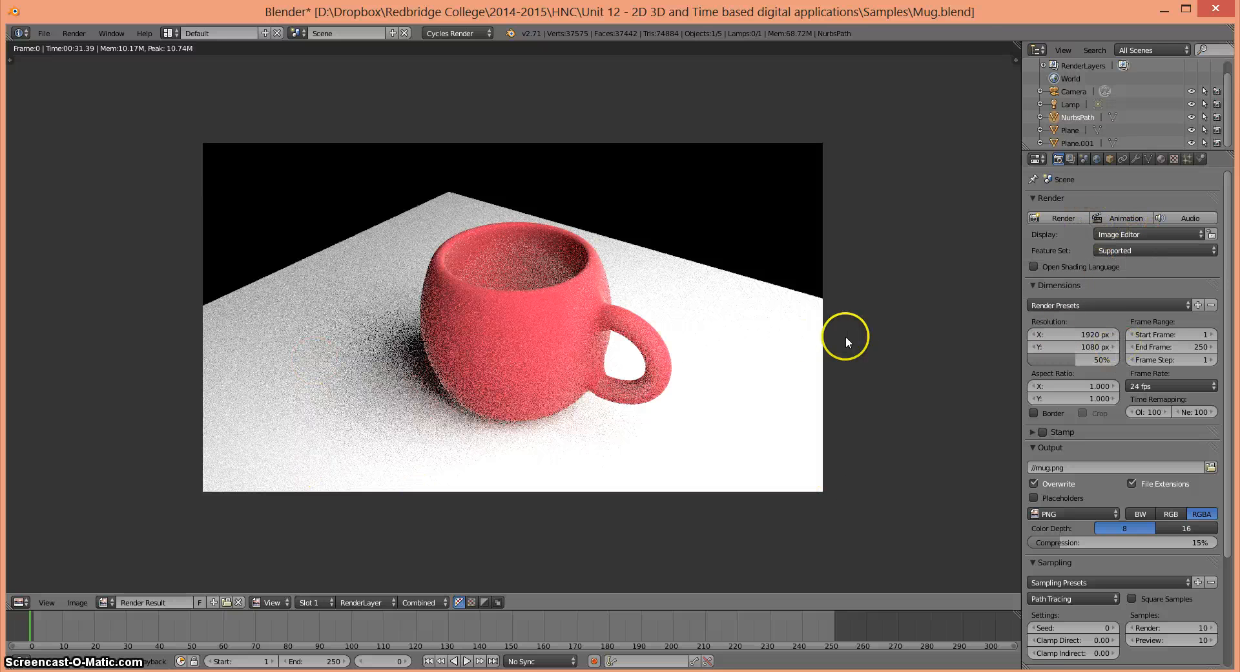
{"action": "key", "text": "Escape"}
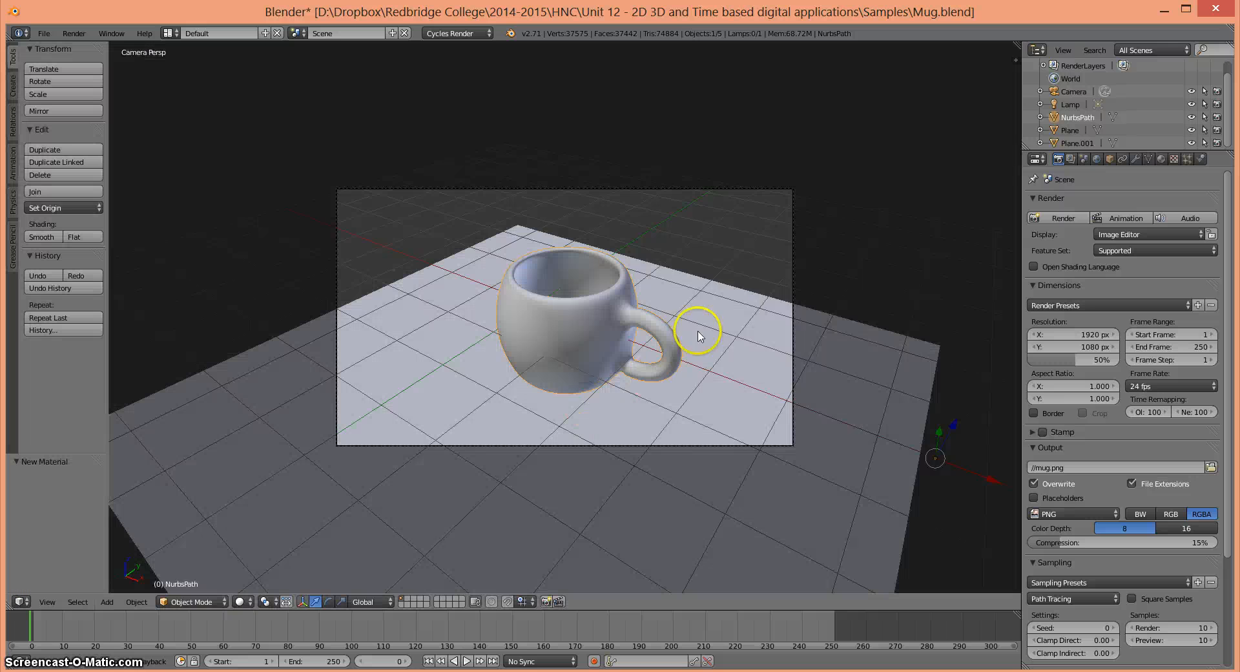
- Set the emission strength of Plane.001 to 500 and render the scene as a still image
{"action": "right_click", "coordinate": [768, 367]}
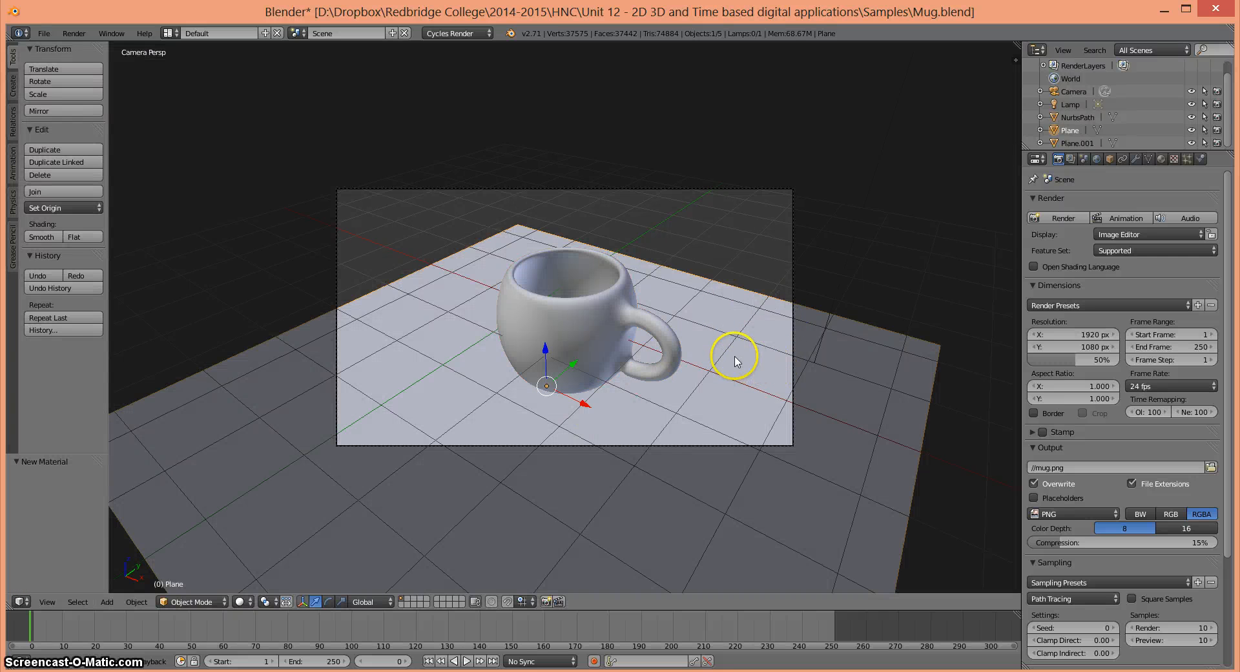
{"action": "left_click", "coordinate": [1161, 159]}
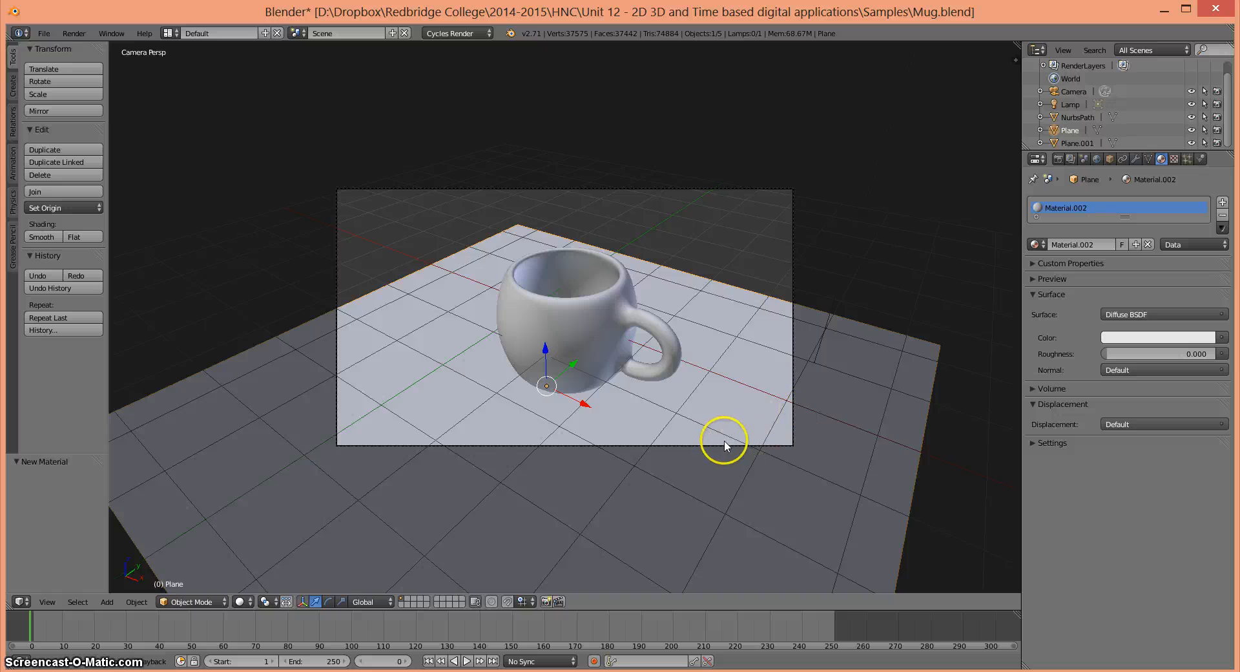
{"action": "scroll", "coordinate": [724, 438], "scroll_direction": "down", "scroll_amount": 6}
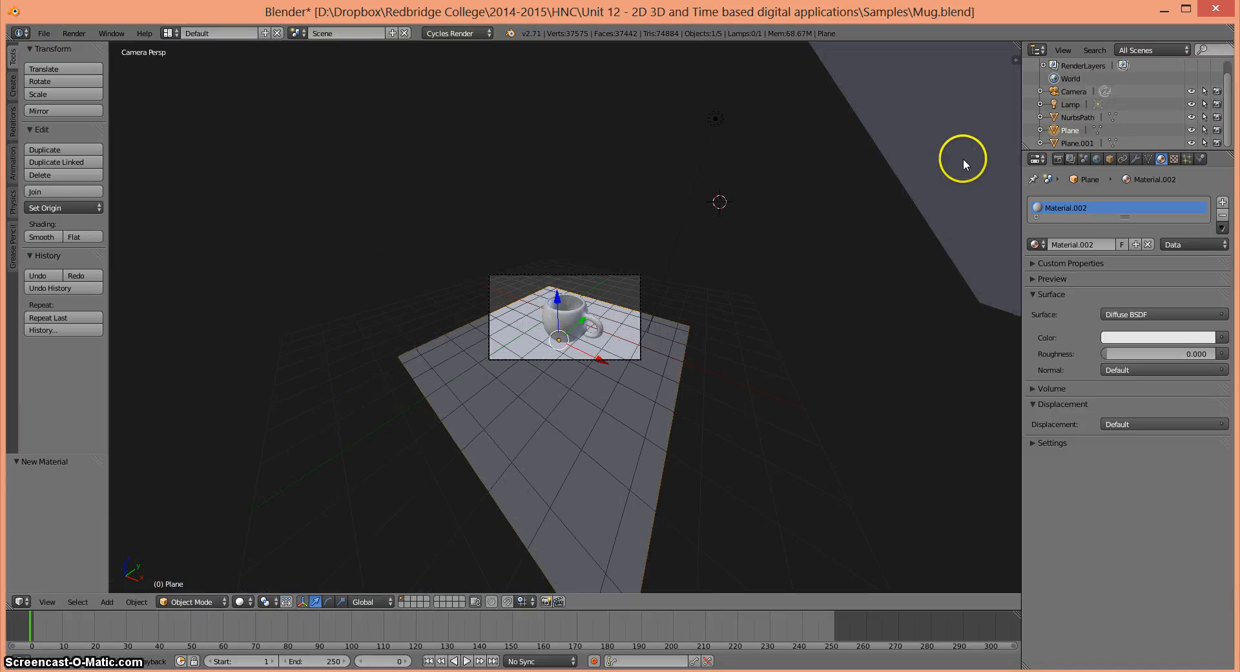
{"action": "left_click", "coordinate": [963, 157]}
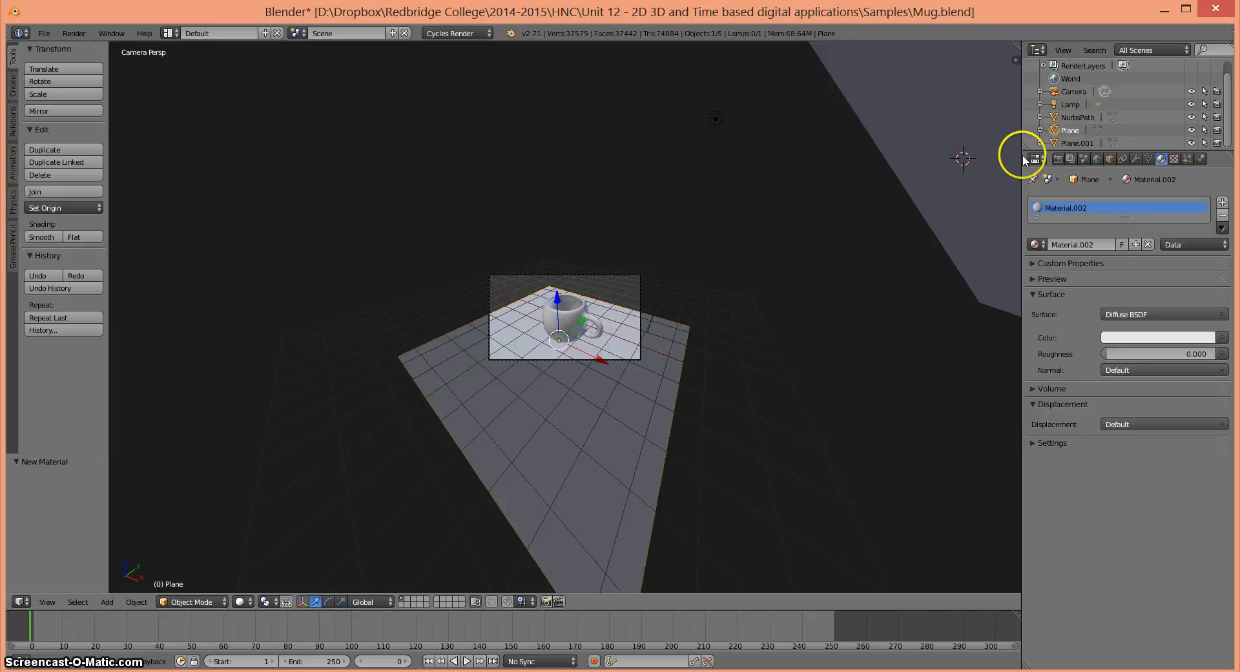
{"action": "left_click", "coordinate": [1076, 143]}
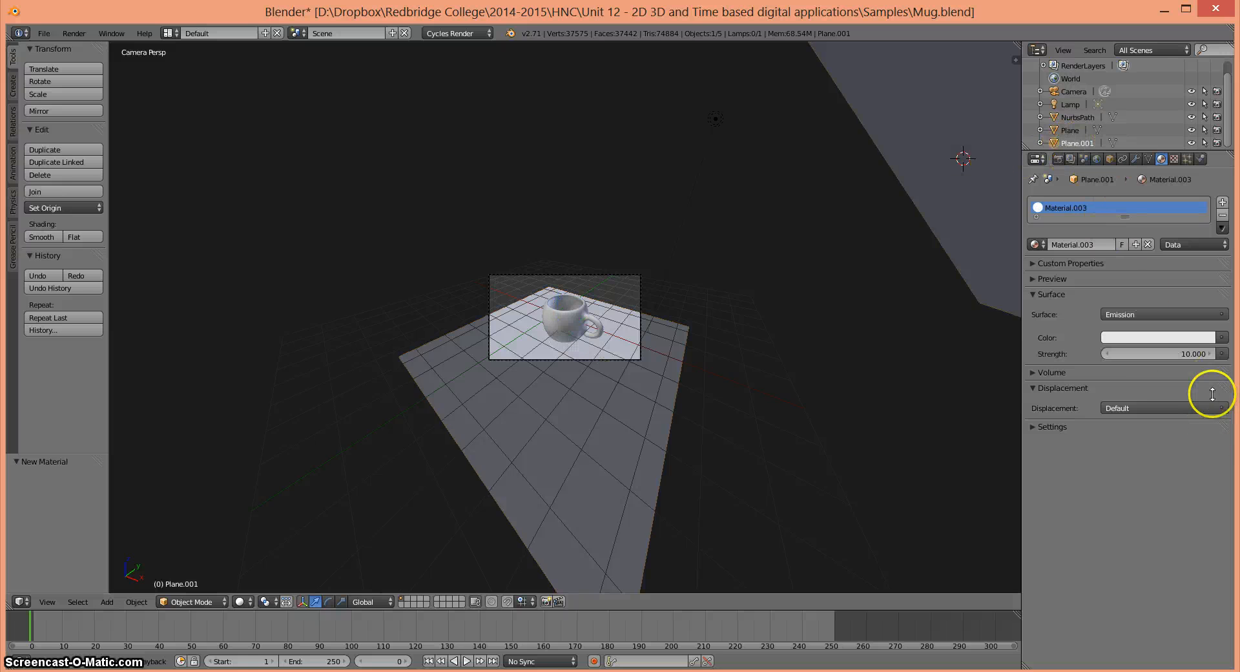
{"action": "left_click", "coordinate": [1175, 353]}
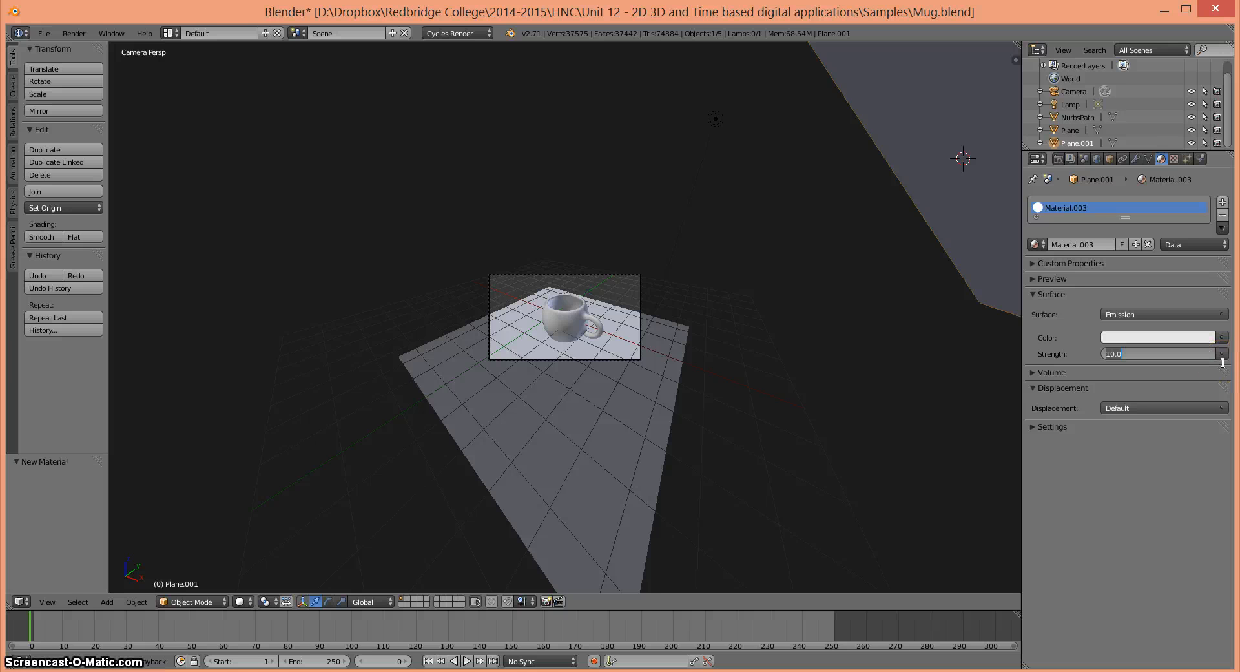
{"action": "key", "text": "Return"}
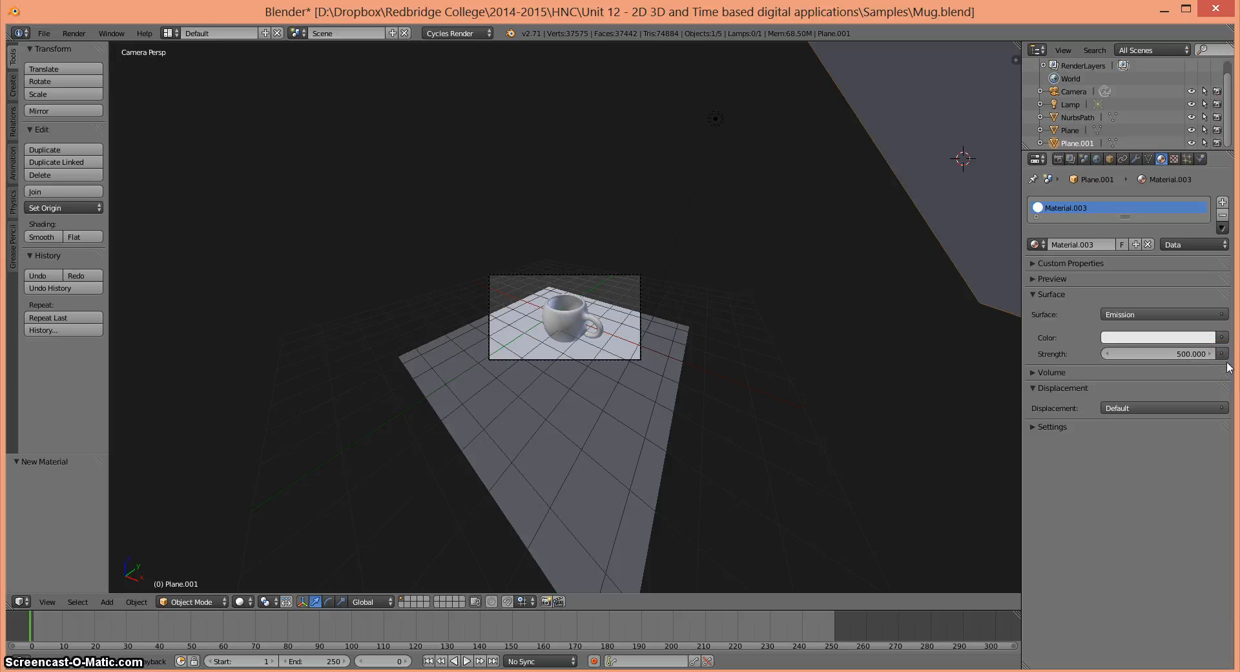
{"action": "left_click", "coordinate": [1057, 160]}
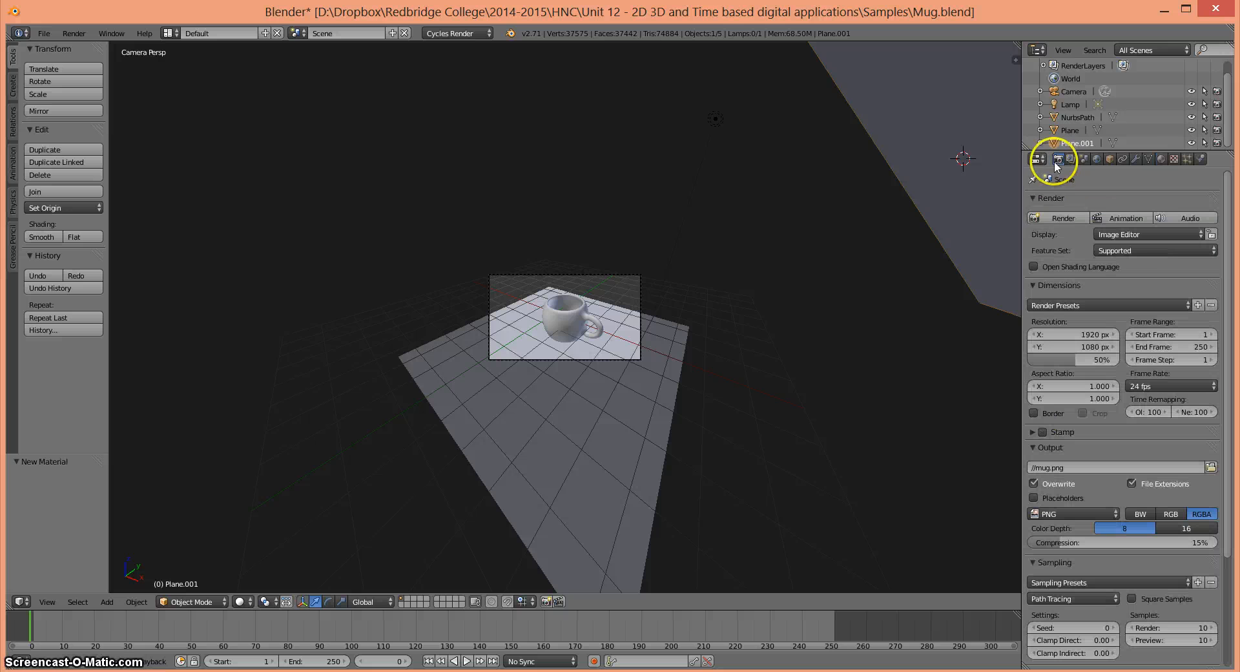
{"action": "left_click", "coordinate": [1050, 218]}
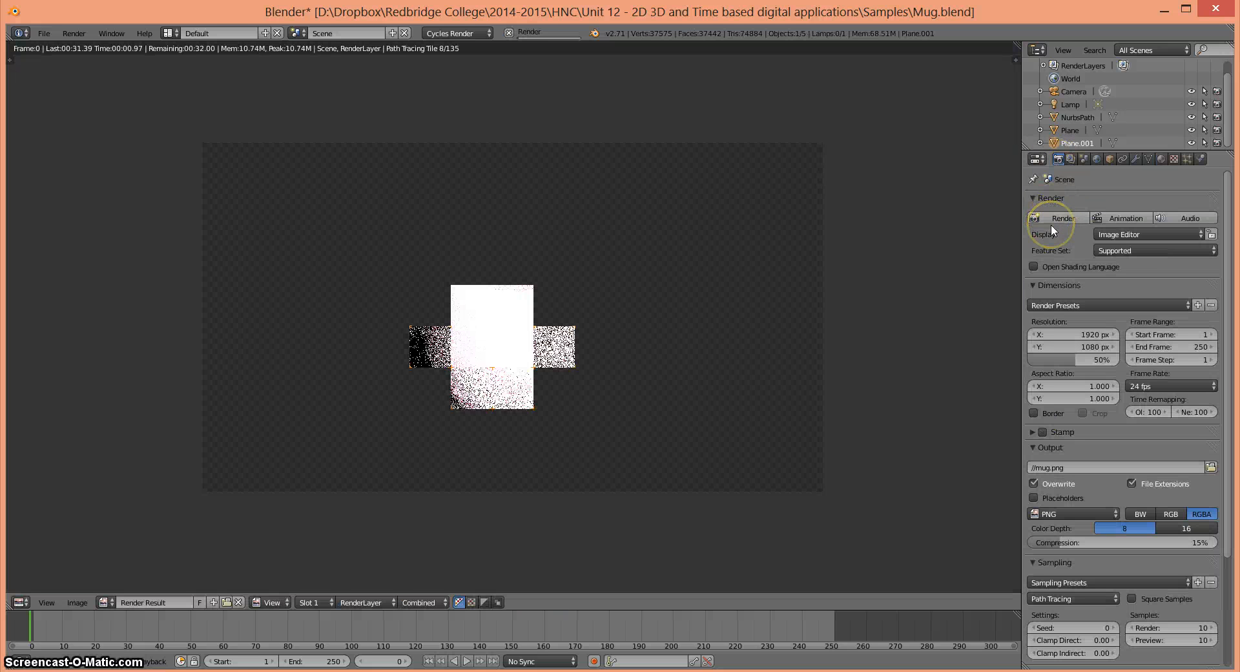